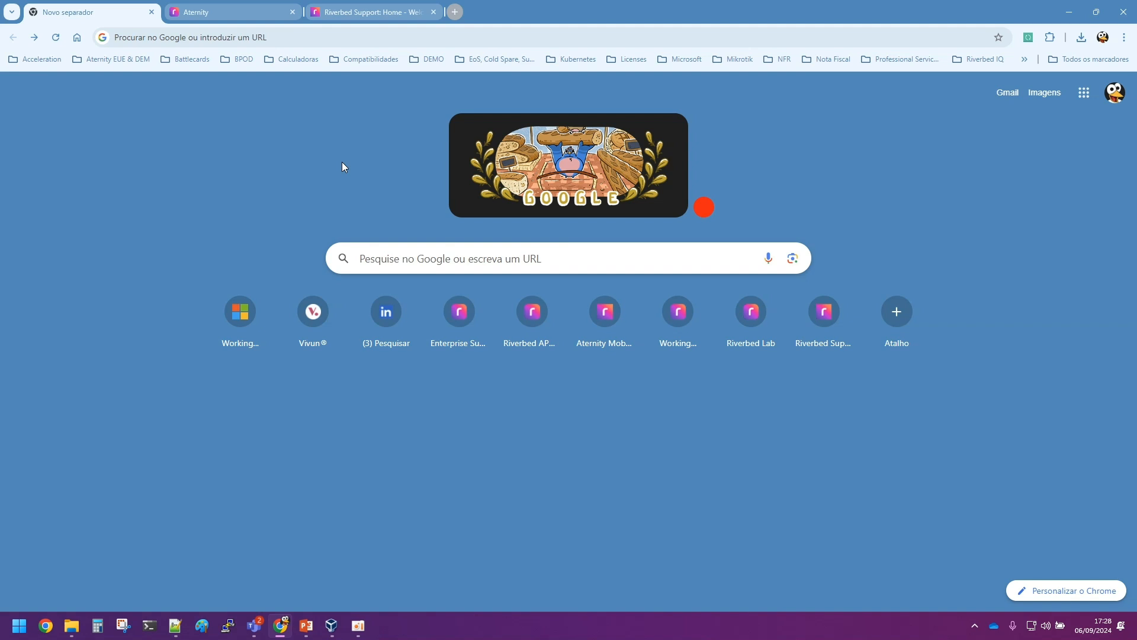
# - Search Google for "windows for virtualbox" and open Microsoft Developer's Portuguese page for downloading a Windows virtual machine
pyautogui.click(415, 258)
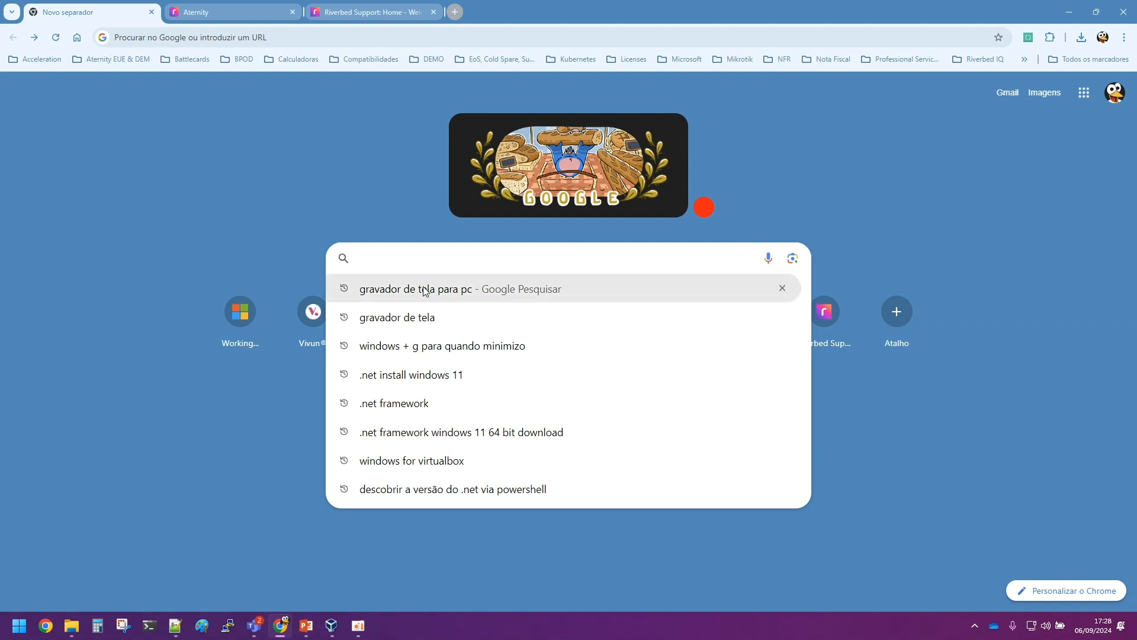
pyautogui.click(451, 460)
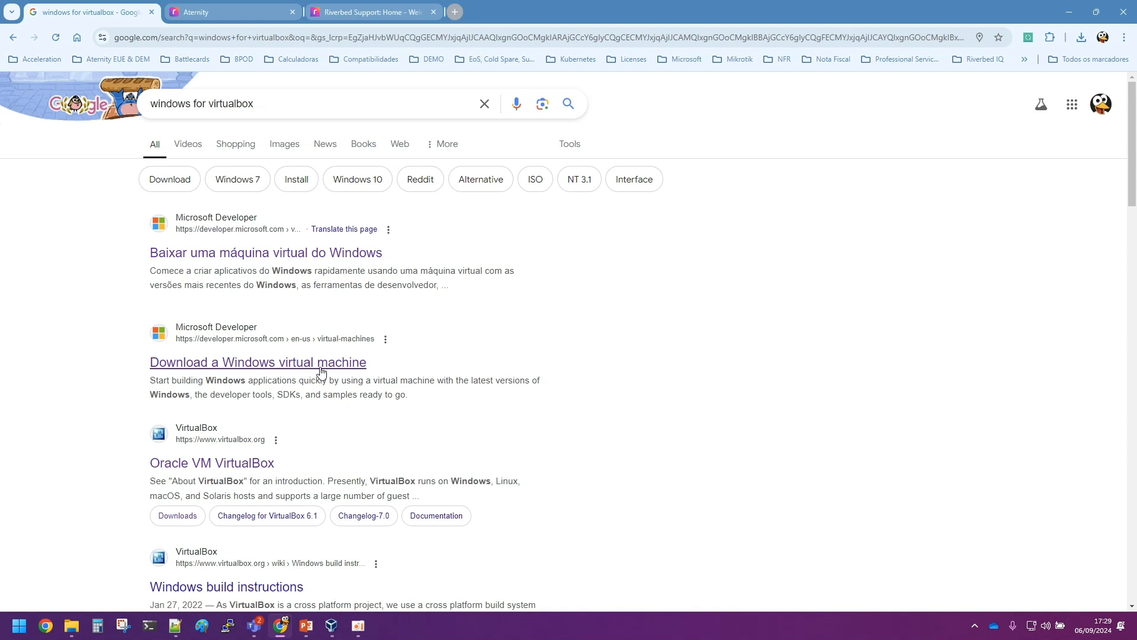
pyautogui.click(311, 261)
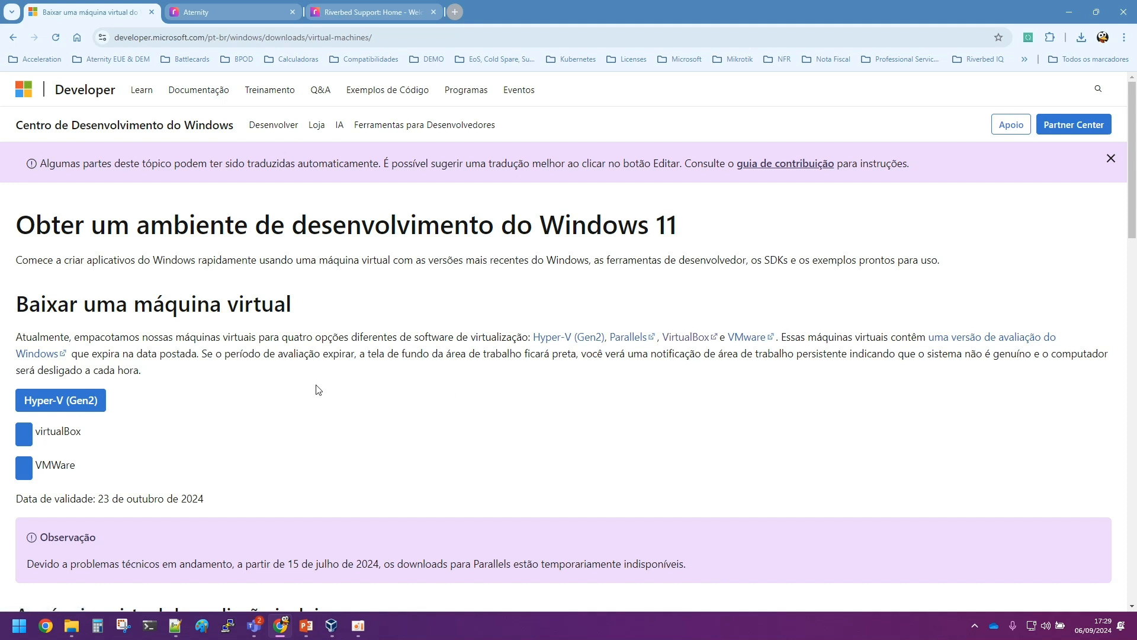
# - Examine the evaluation virtual machine's included software and its expiry date on the download page
pyautogui.scroll(-3, 315, 388)
pyautogui.scroll(-2, 312, 378)
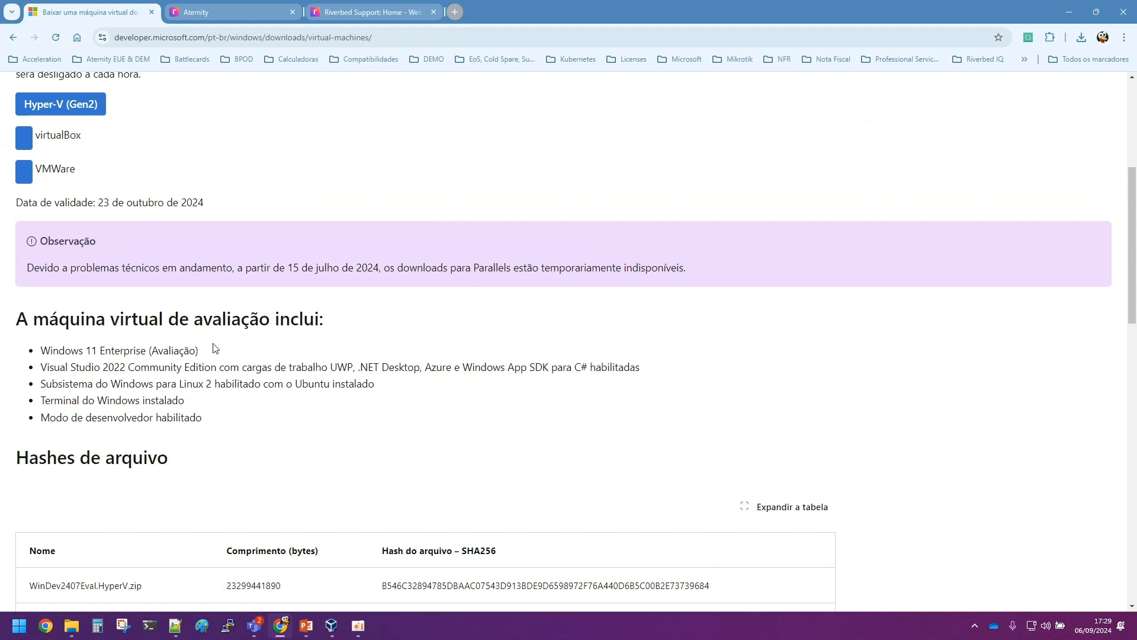
pyautogui.moveTo(195, 345); pyautogui.dragTo(154, 344)
pyautogui.click(71, 209)
pyautogui.moveTo(13, 206); pyautogui.dragTo(215, 205)
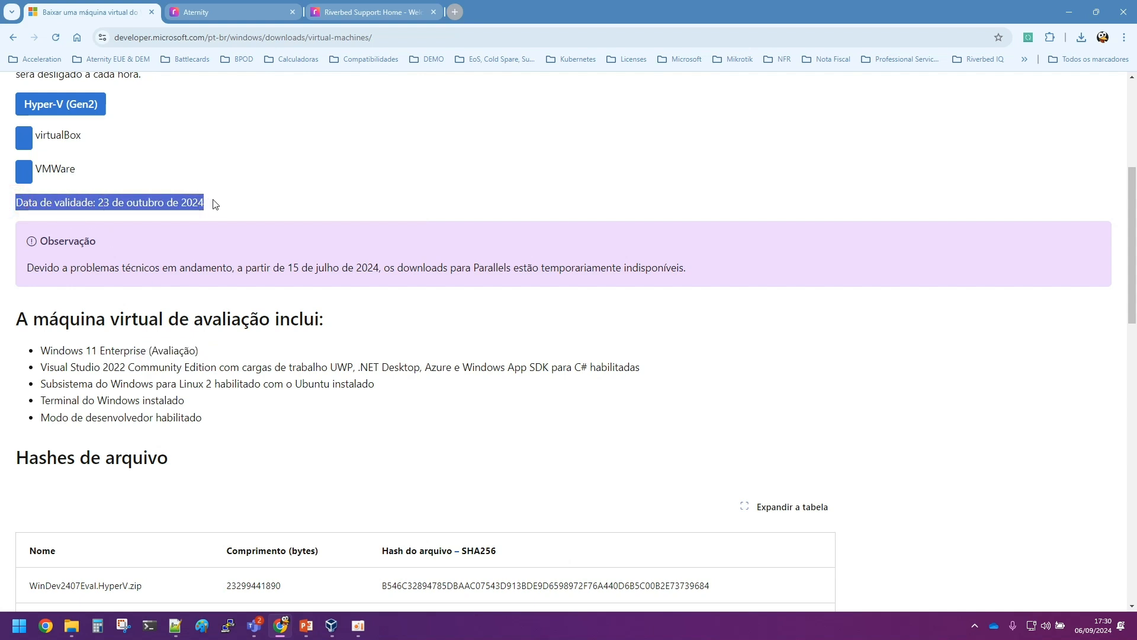
pyautogui.click(114, 208)
pyautogui.moveTo(95, 202); pyautogui.dragTo(213, 204)
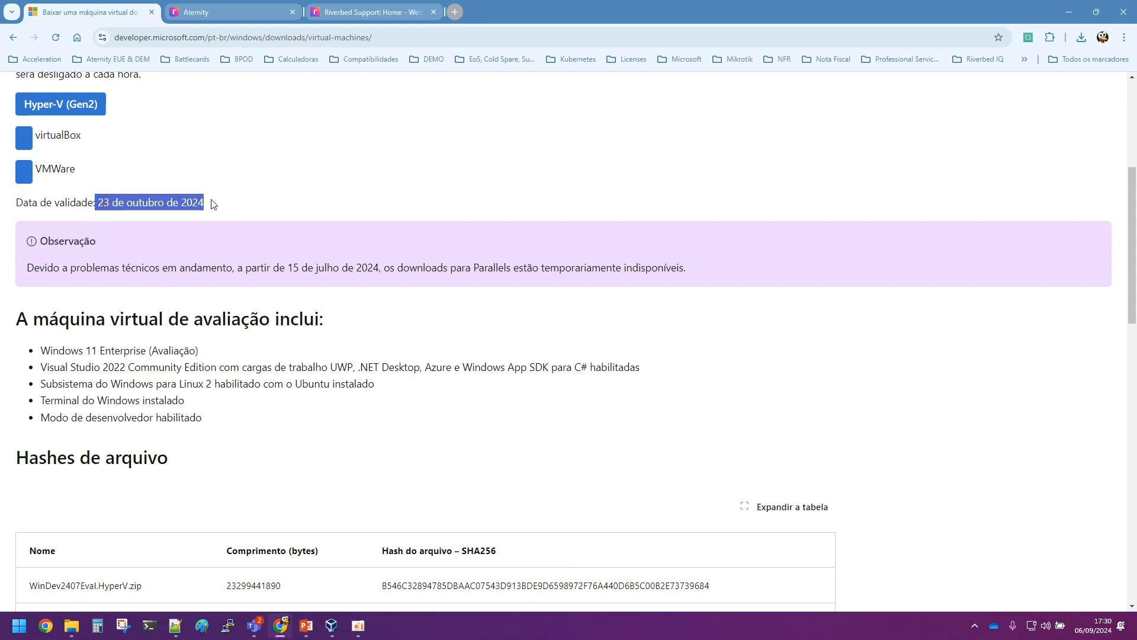
pyautogui.click(215, 203)
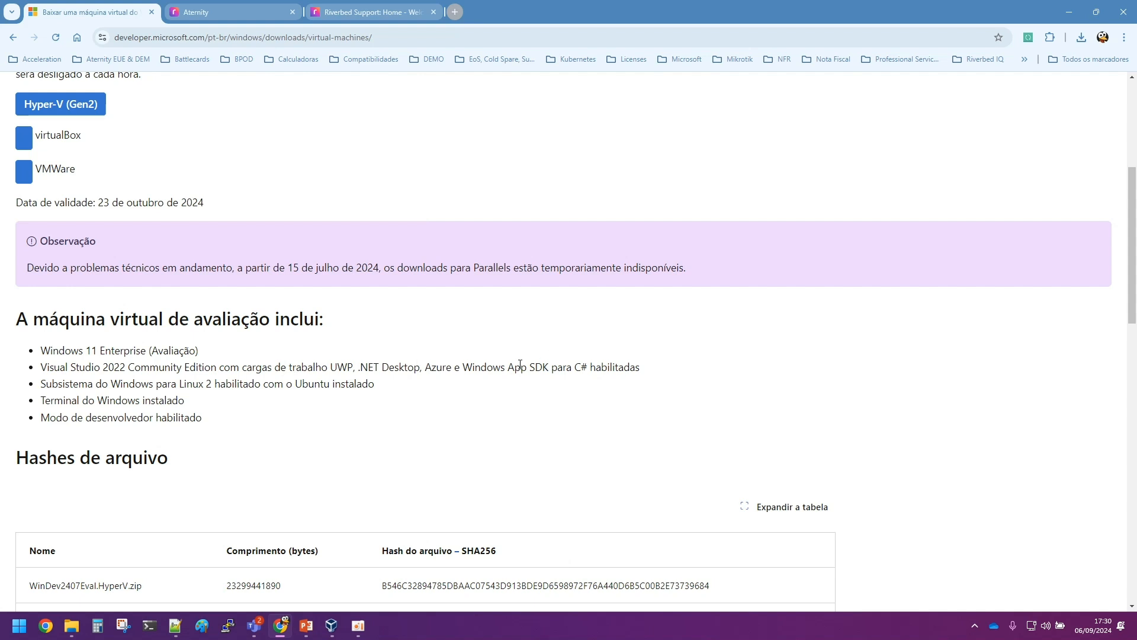
# - Read through the file hash table and the frequently asked questions about VM requirements, user password and licensing
pyautogui.scroll(-3, 223, 378)
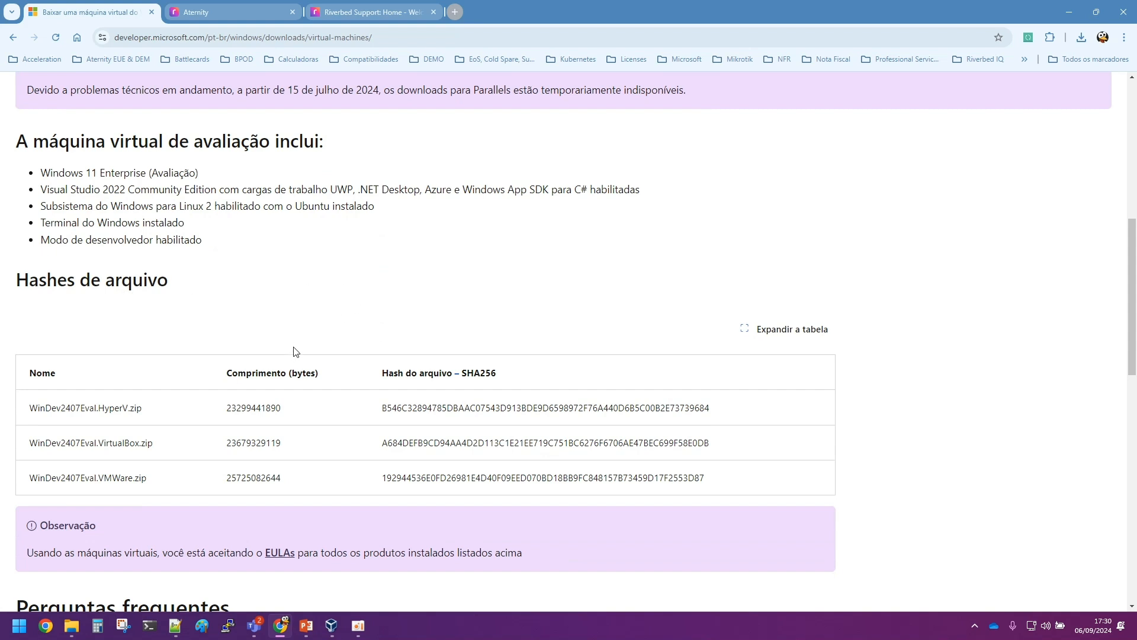
pyautogui.scroll(-1, 292, 350)
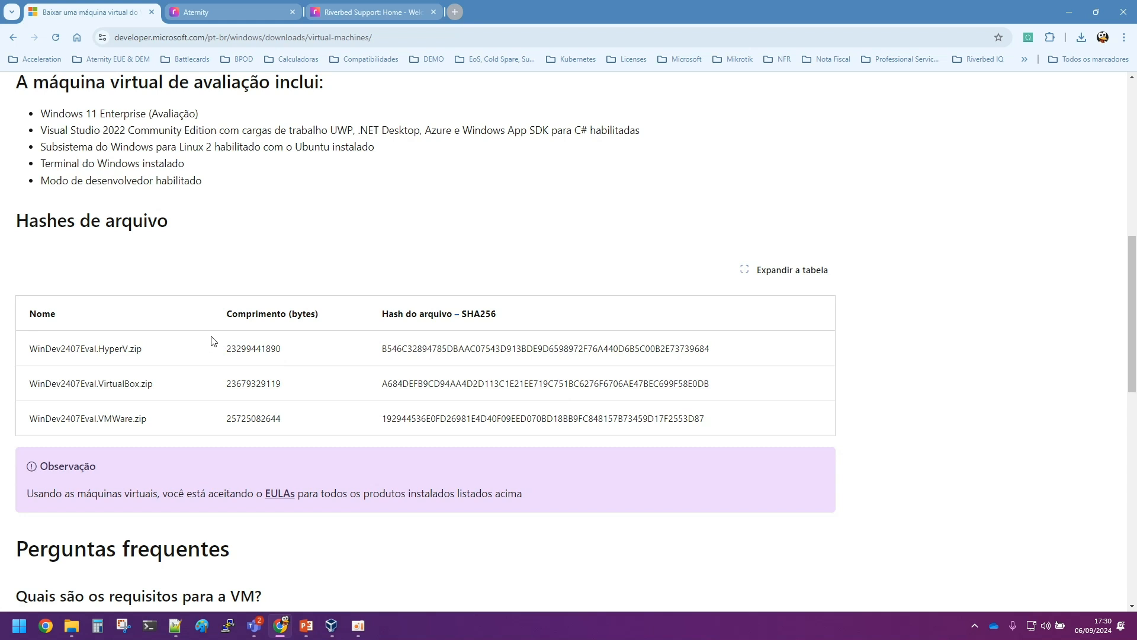
pyautogui.scroll(-1, 348, 302)
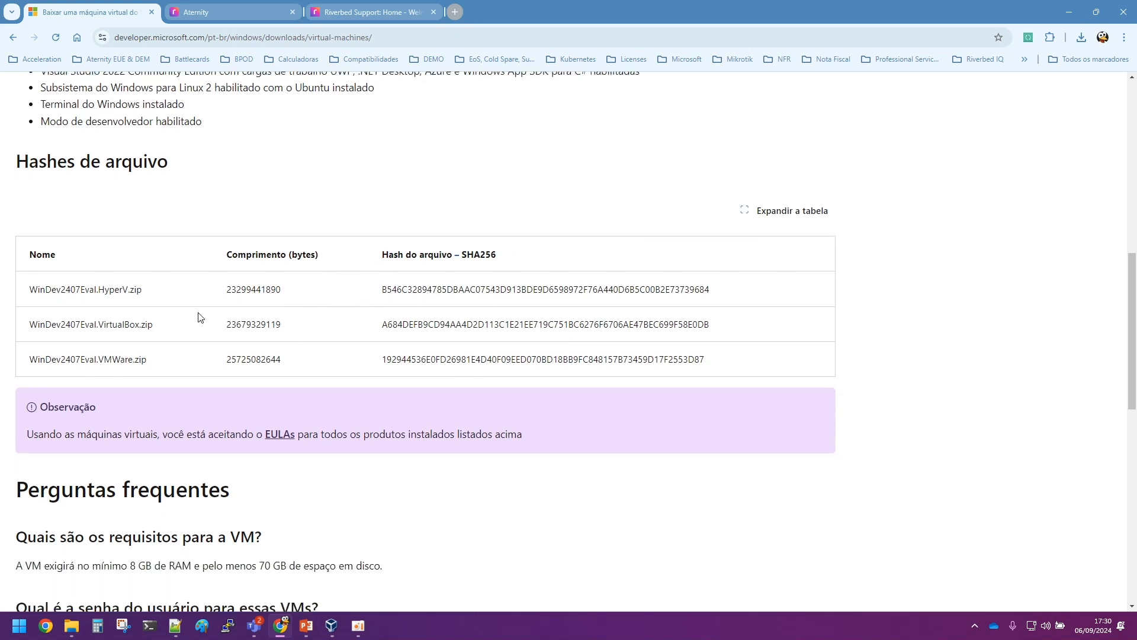
pyautogui.scroll(-5, 304, 327)
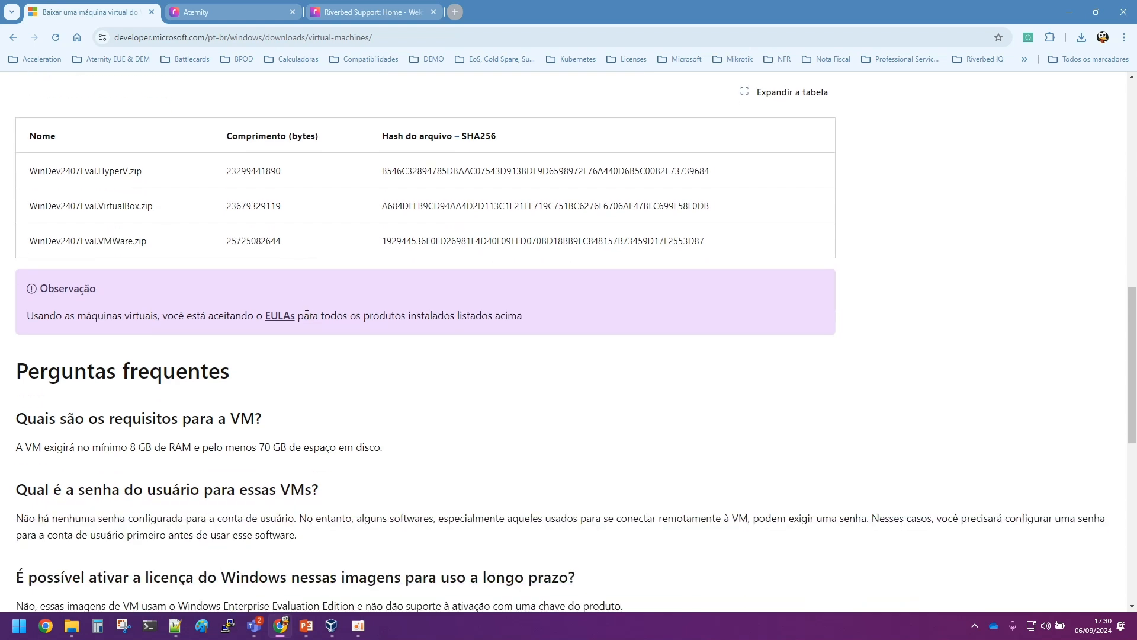
pyautogui.scroll(-1, 468, 299)
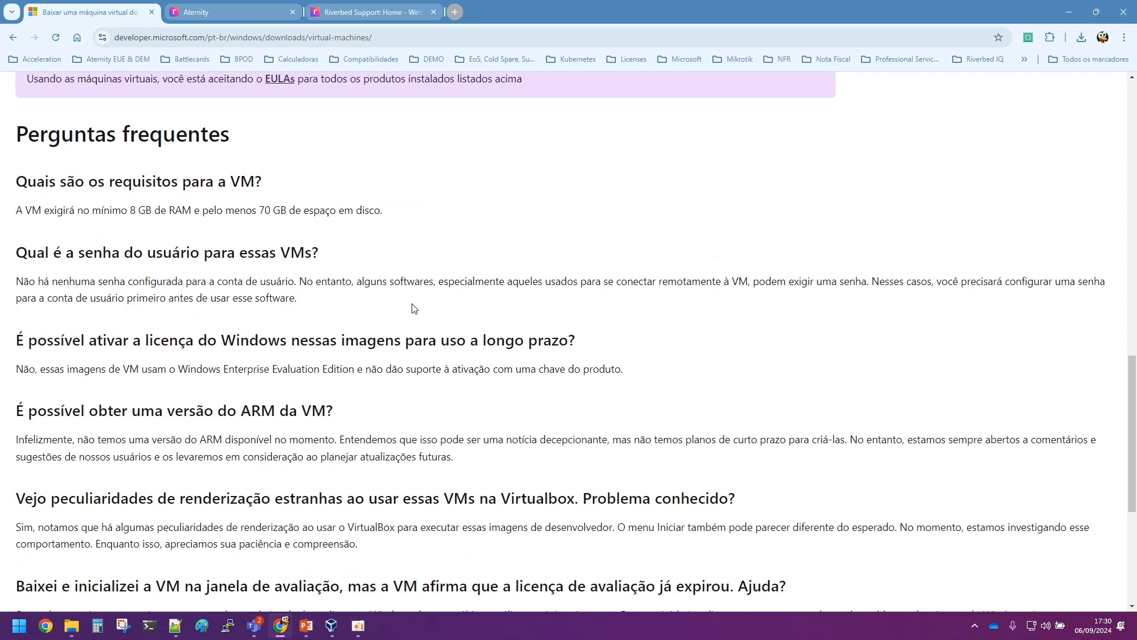
pyautogui.scroll(-2, 494, 296)
pyautogui.scroll(3, 501, 296)
pyautogui.scroll(1, 501, 296)
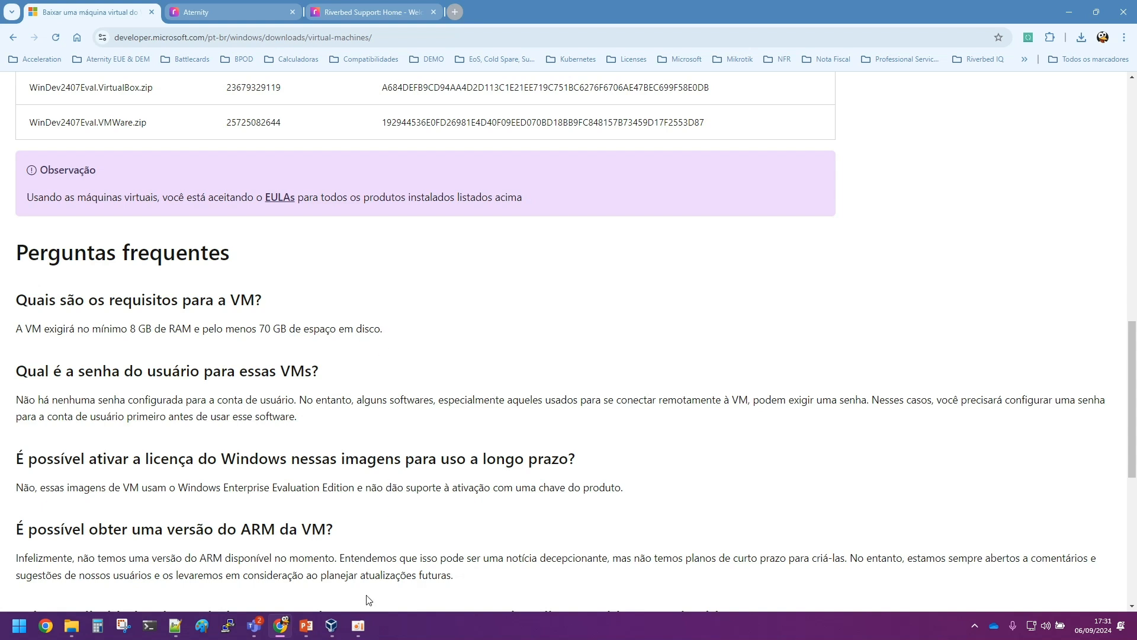
# - Switch to Oracle VM VirtualBox Manager, minimize the browser and maximize the manager window
pyautogui.click(334, 629)
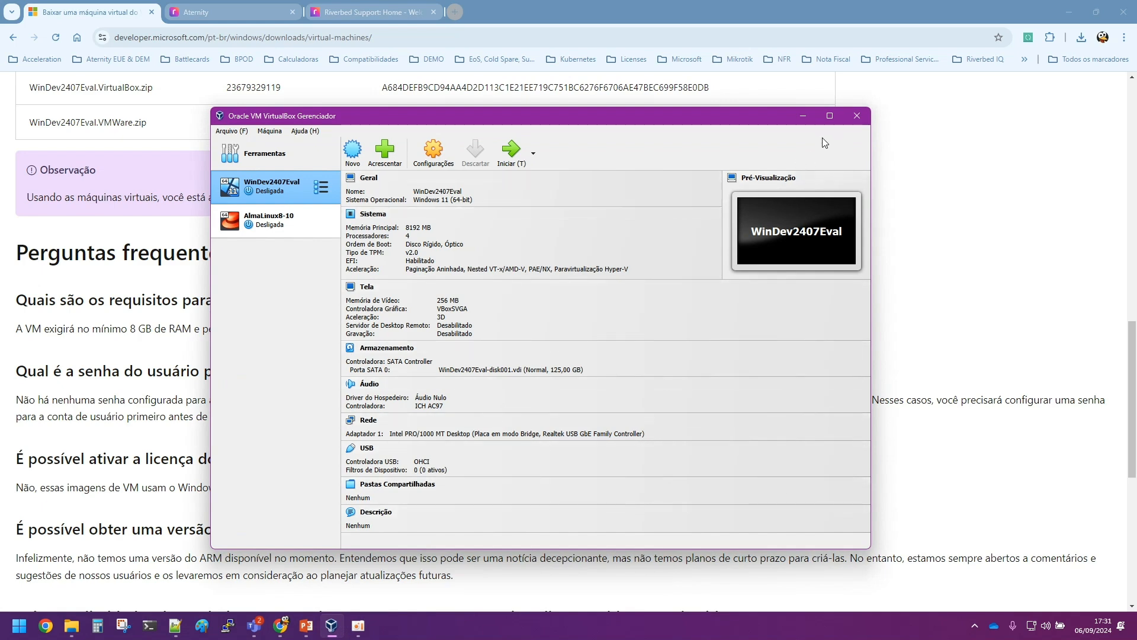
pyautogui.click(1055, 22)
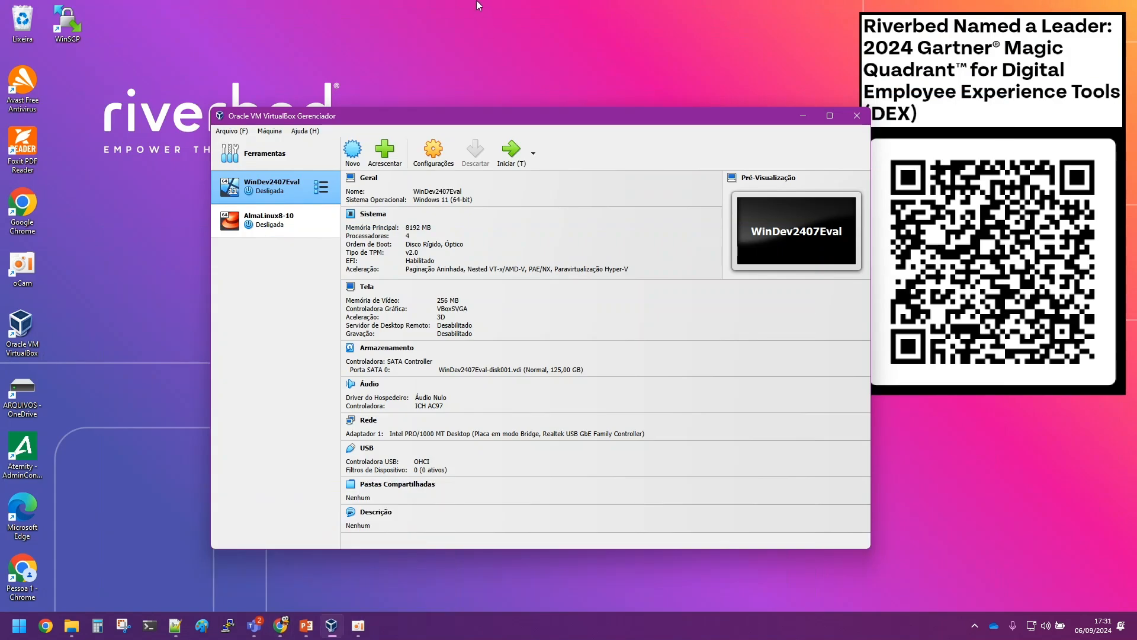
pyautogui.click(831, 116)
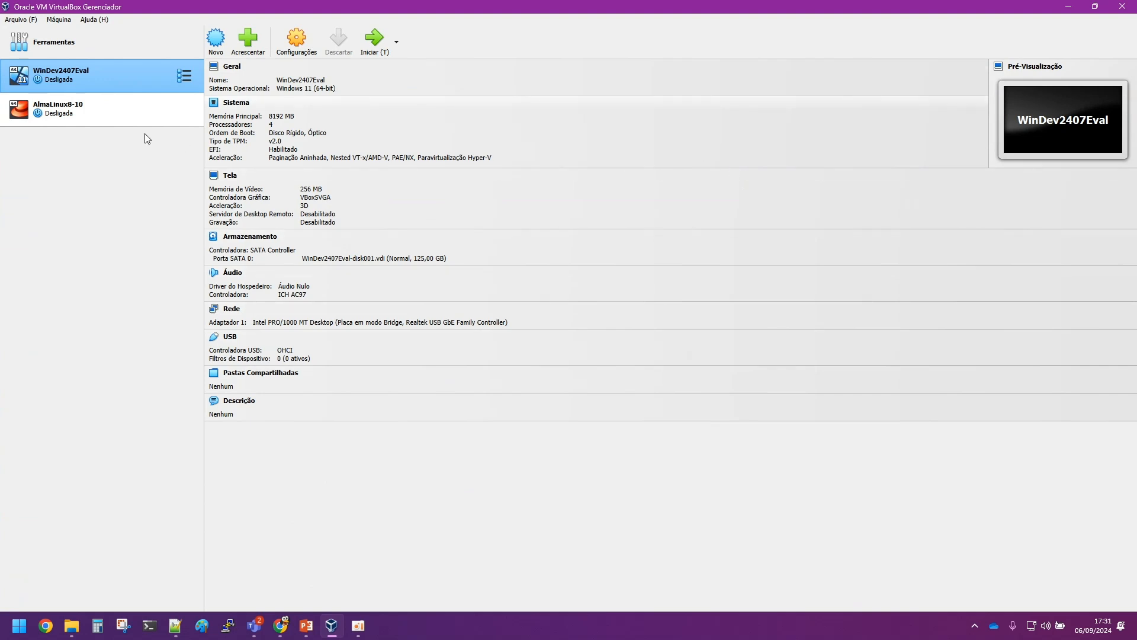
# - Check the installed VirtualBox version in its About information and close it
pyautogui.click(89, 20)
pyautogui.click(109, 115)
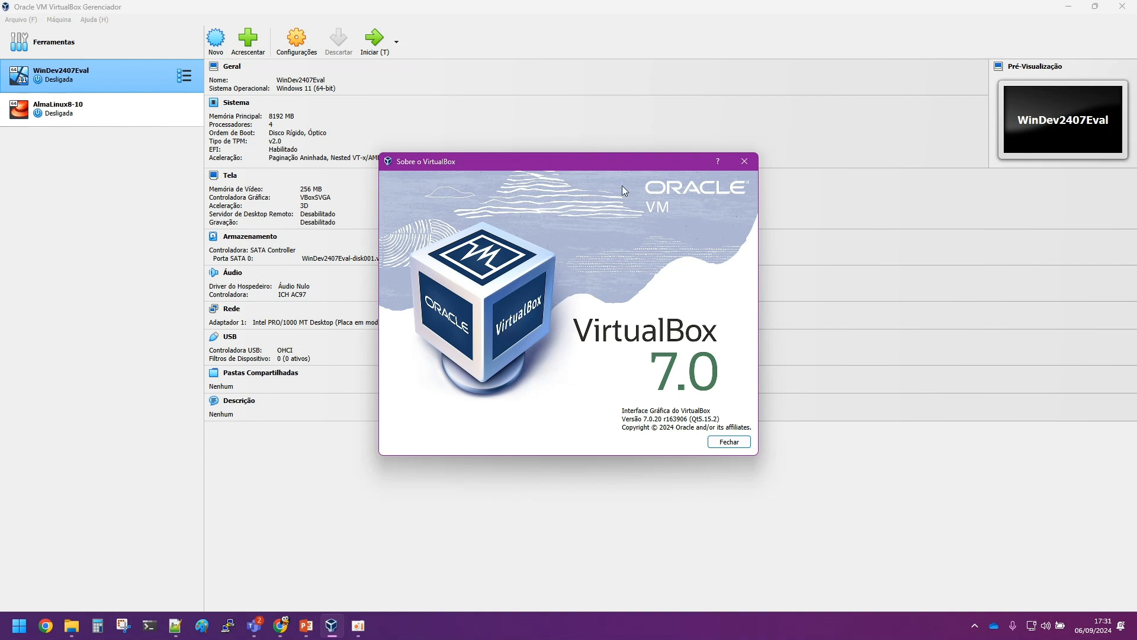
pyautogui.click(734, 442)
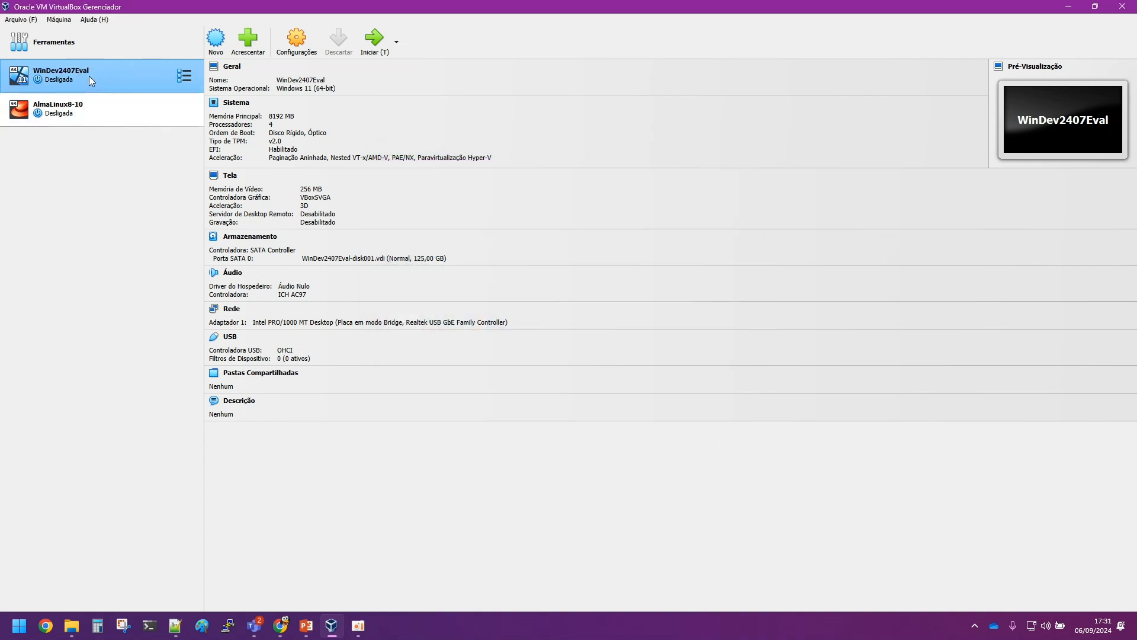
# - Look up the WinDev2407Eval appliance file in File Explorer under Downloads, WinDev2407Eval.VirtualBox, and return to VirtualBox Manager
pyautogui.click(81, 629)
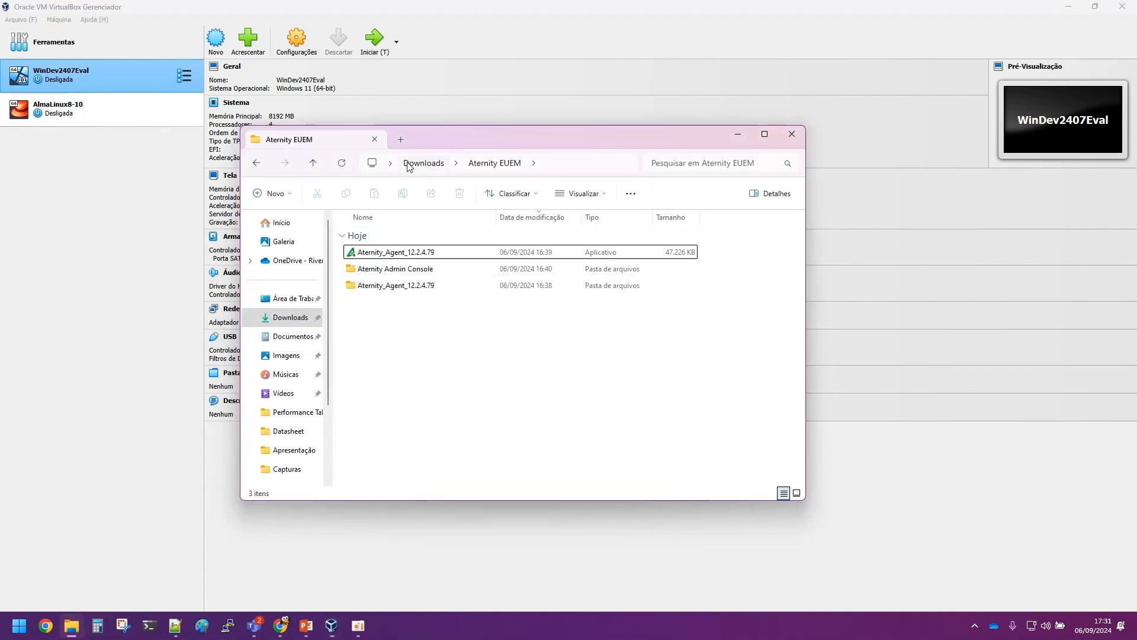
pyautogui.moveTo(502, 135); pyautogui.dragTo(504, 153)
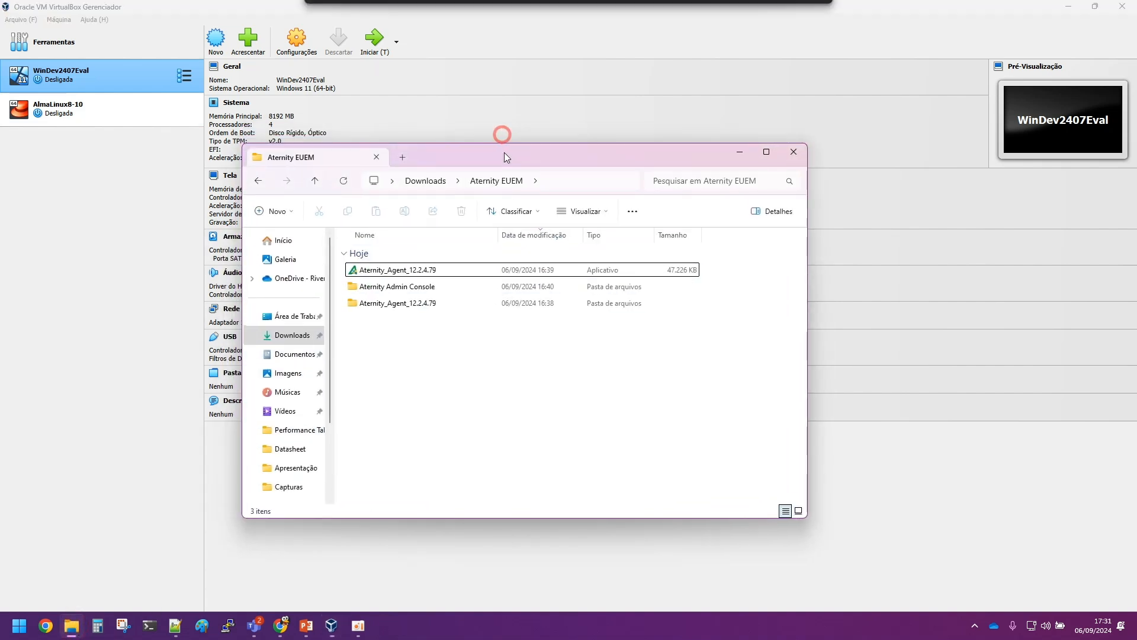
pyautogui.click(292, 335)
pyautogui.scroll(-1, 401, 445)
pyautogui.doubleClick(401, 418)
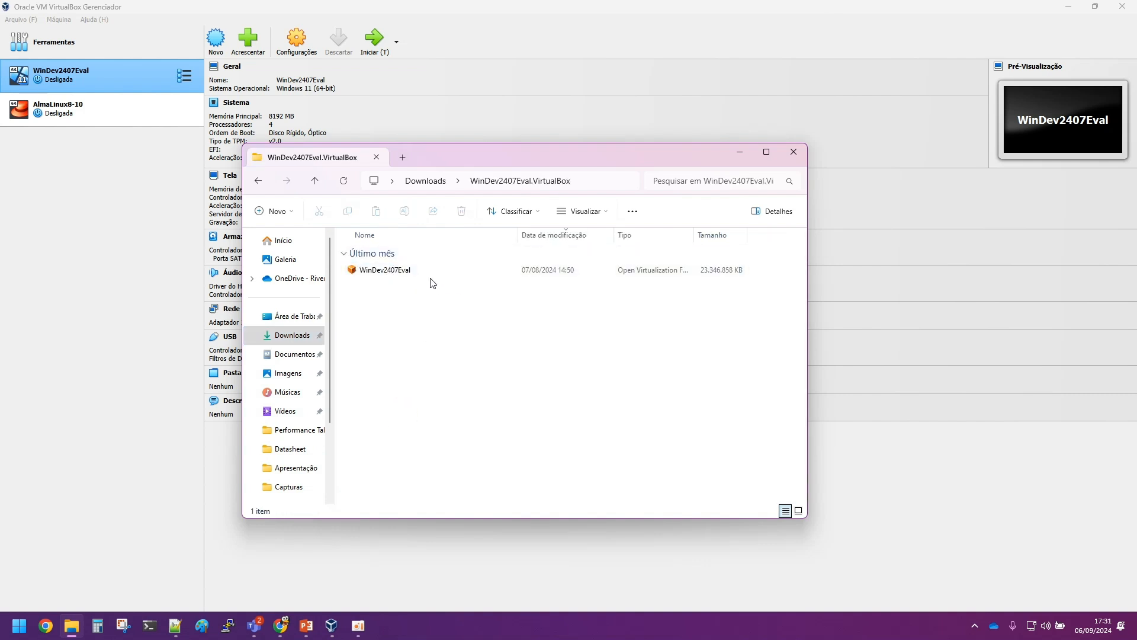
pyautogui.click(148, 8)
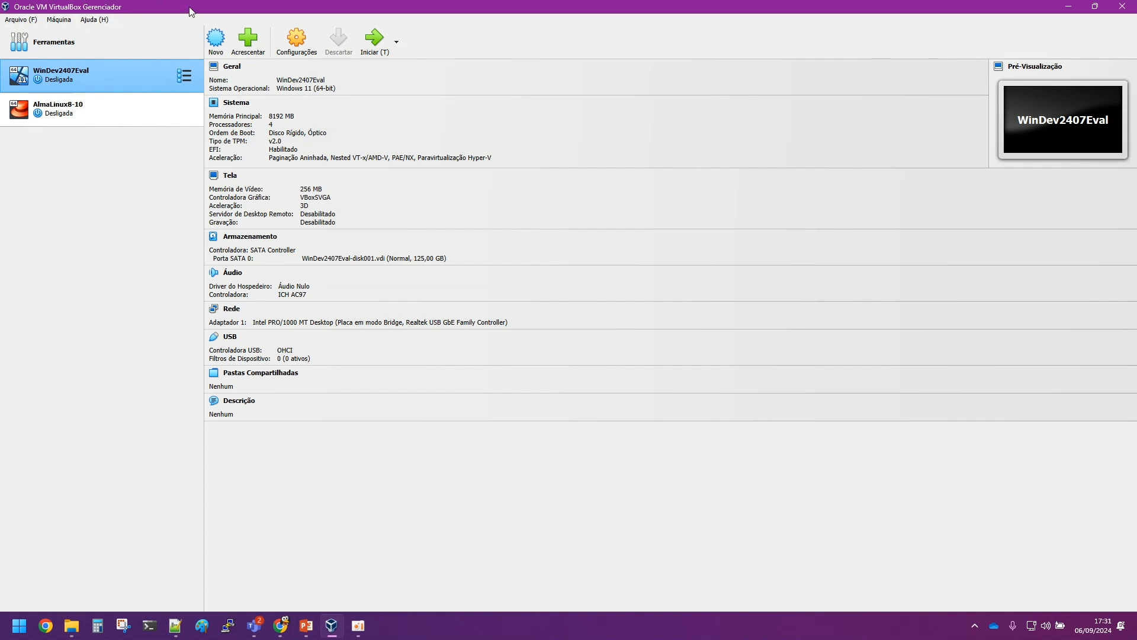
# - Start an appliance import from the local file system and choose WinDev2407Eval.ova in Downloads\WinDev2407Eval.VirtualBox as its source file
pyautogui.click(31, 20)
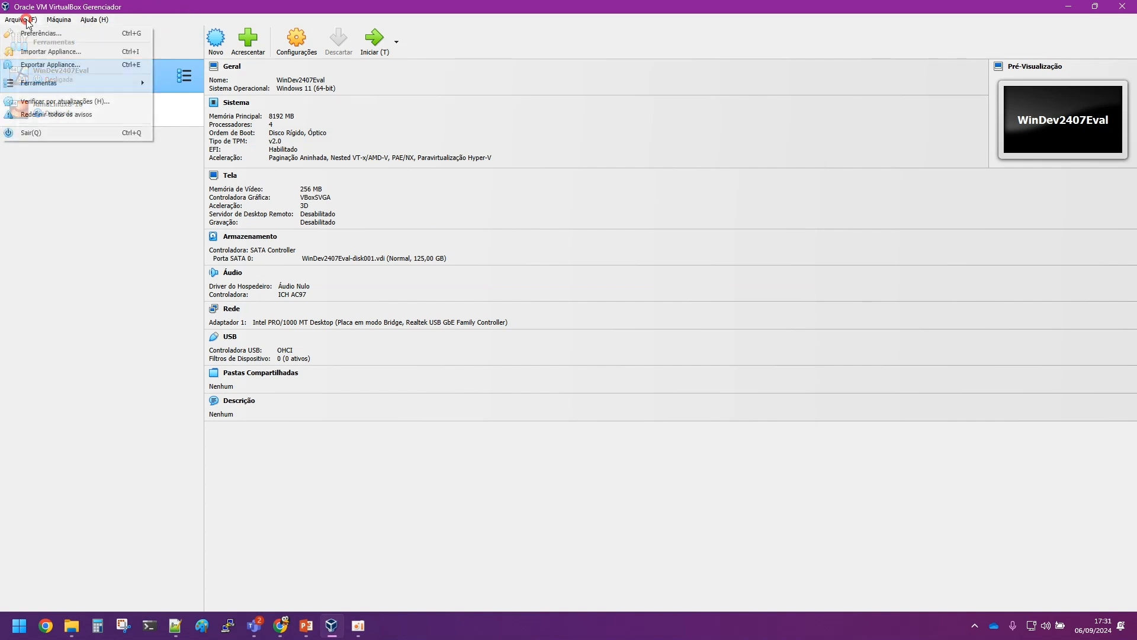
pyautogui.click(49, 54)
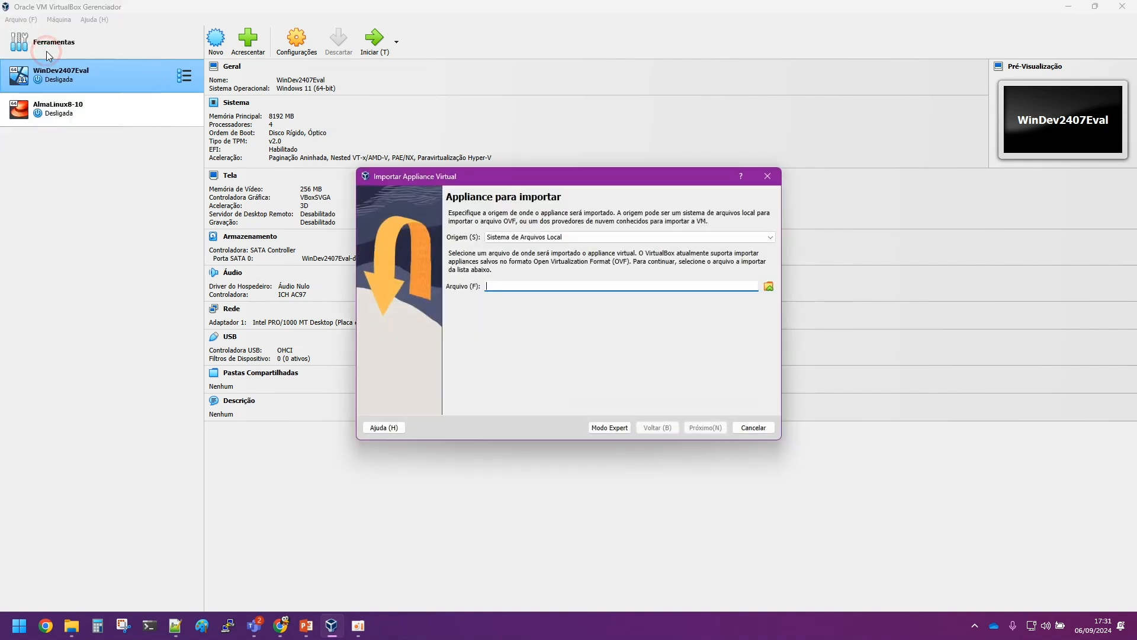
pyautogui.click(527, 238)
pyautogui.click(528, 244)
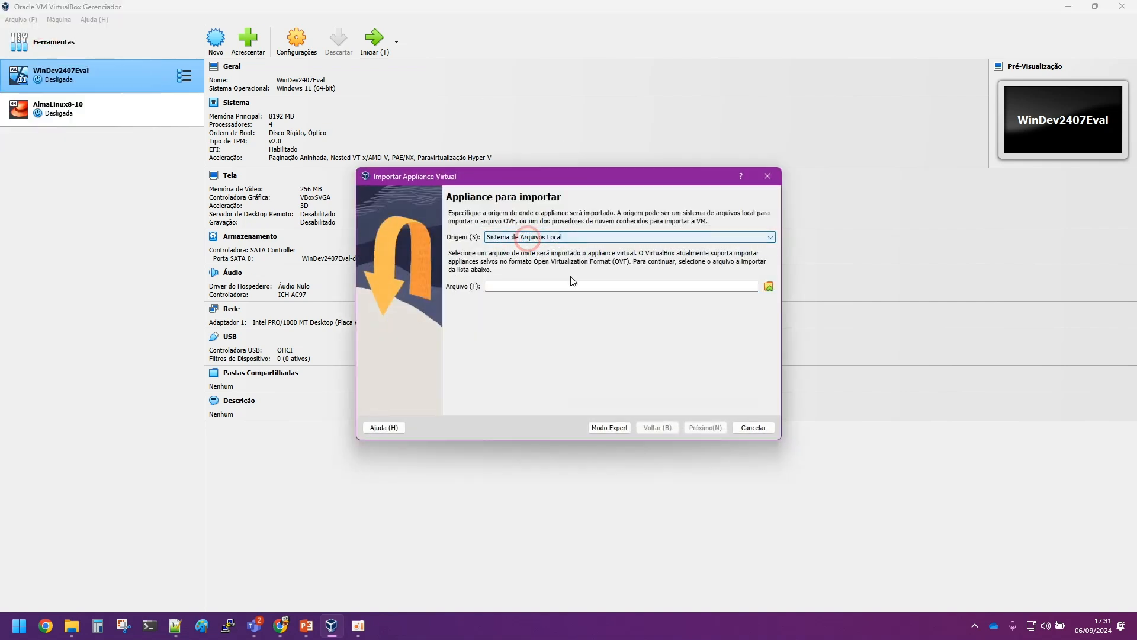
pyautogui.click(769, 287)
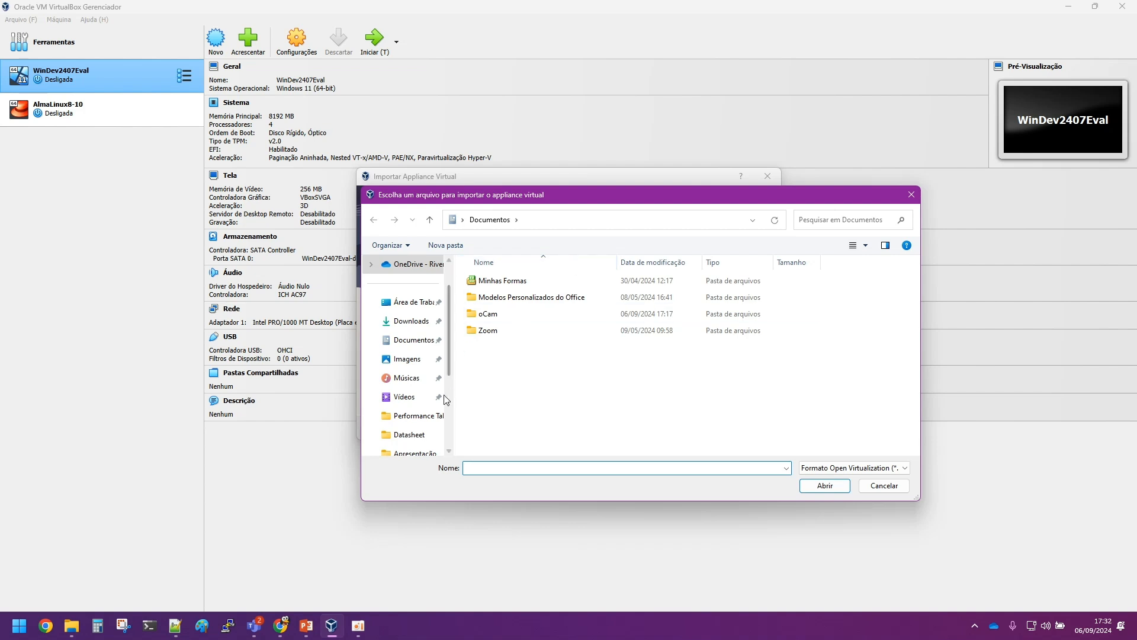
pyautogui.scroll(-1, 453, 314)
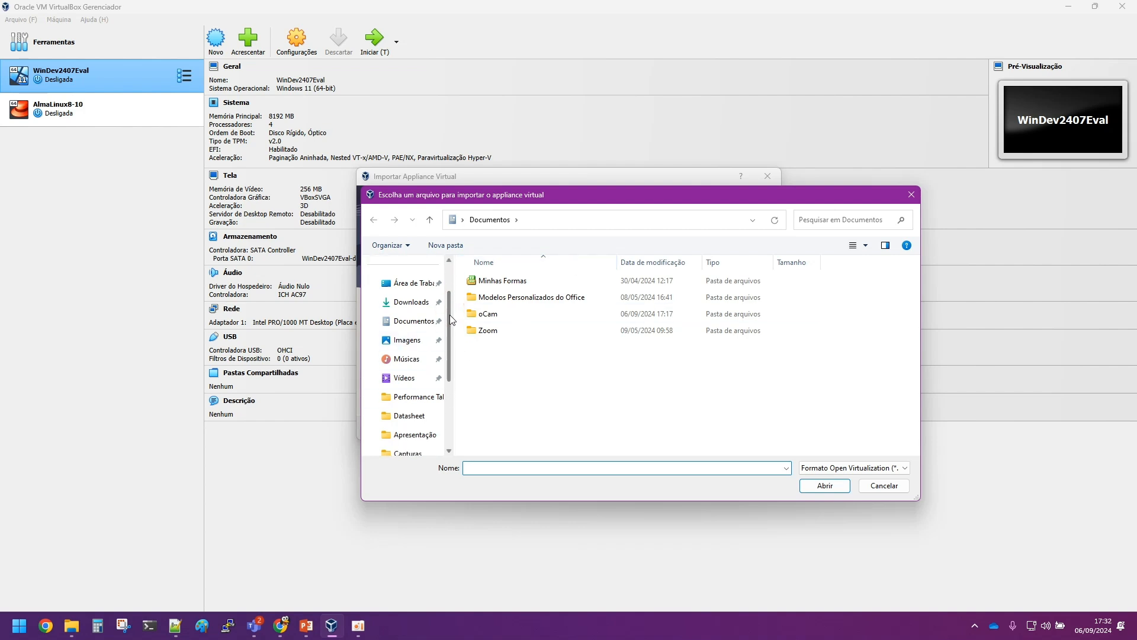
pyautogui.click(415, 302)
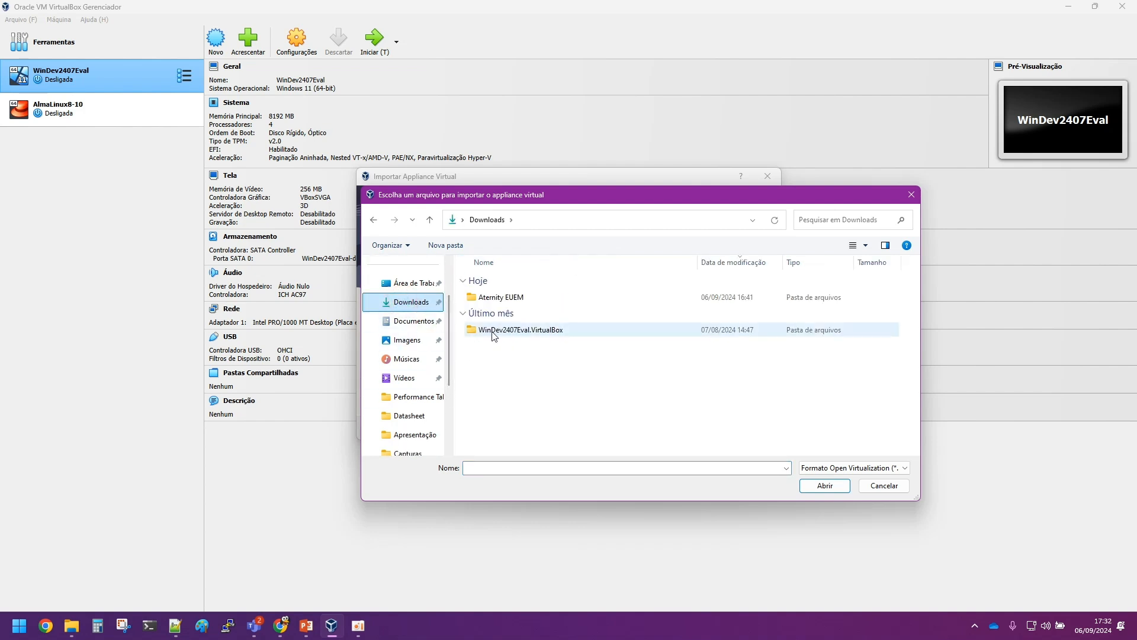
pyautogui.doubleClick(493, 332)
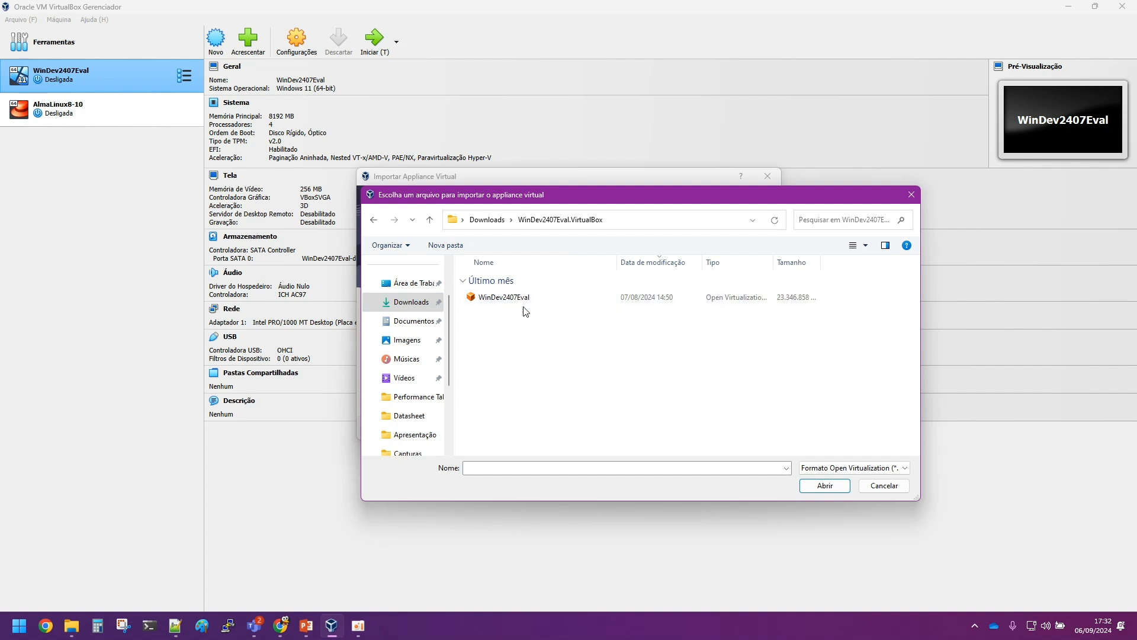
pyautogui.click(506, 303)
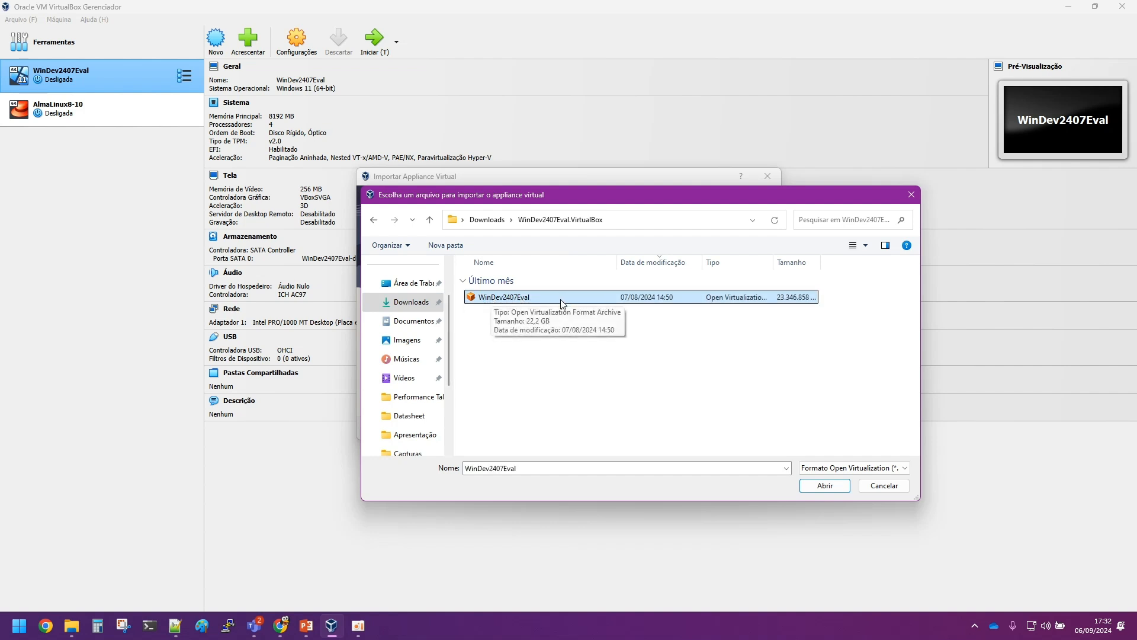
pyautogui.click(844, 486)
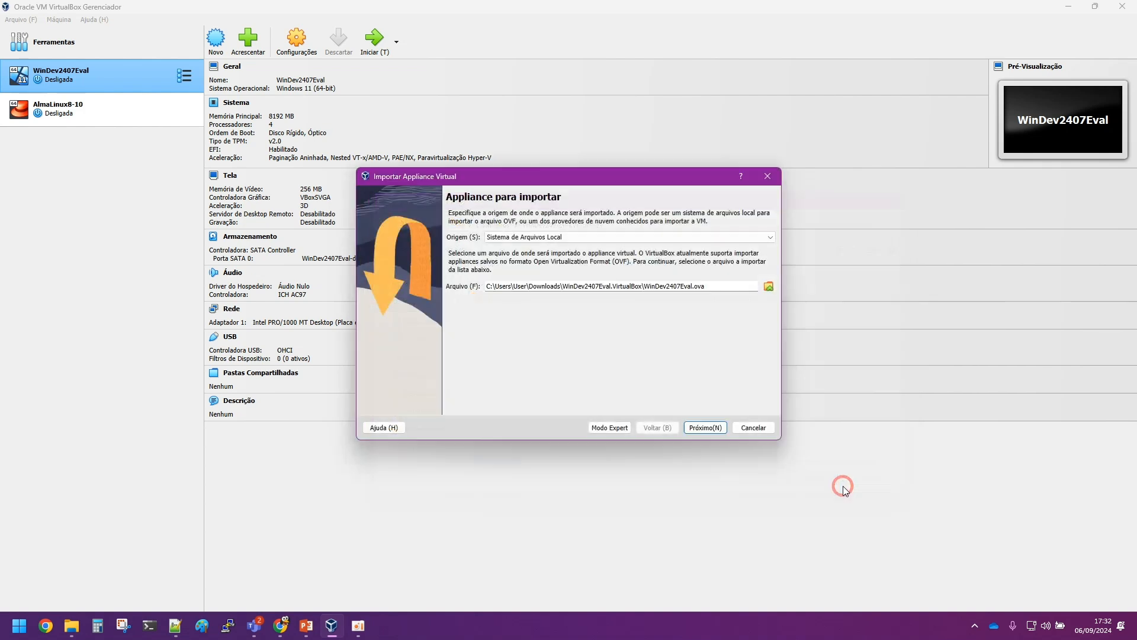
# - Proceed to the appliance settings, review the suggested hardware and storage configuration, and cancel the import
pyautogui.click(705, 428)
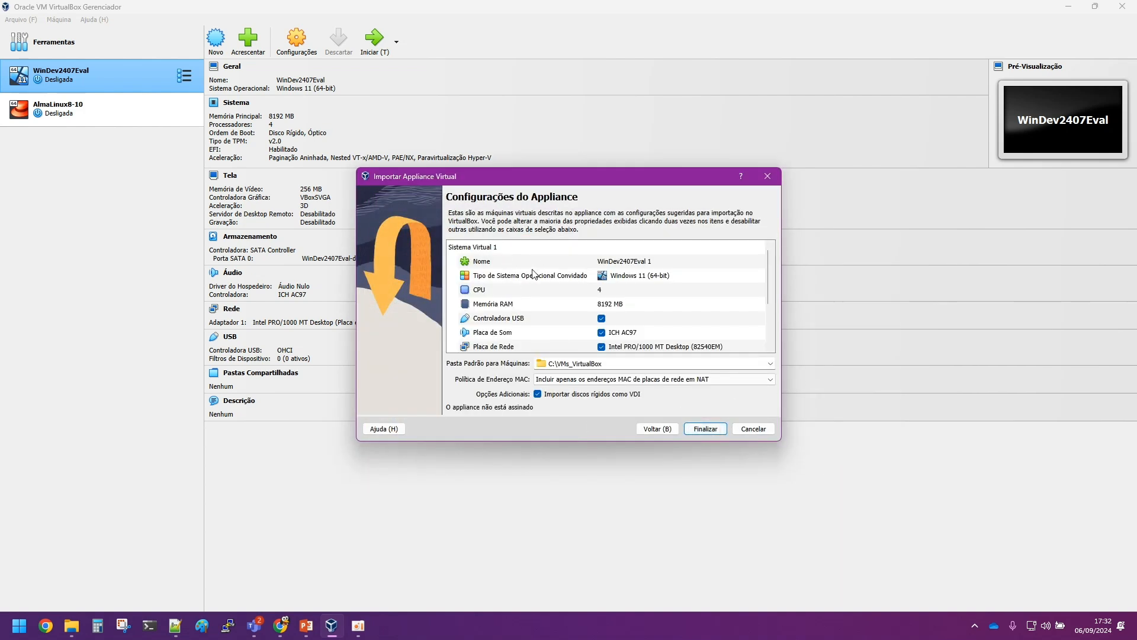
pyautogui.moveTo(767, 255); pyautogui.dragTo(711, 399)
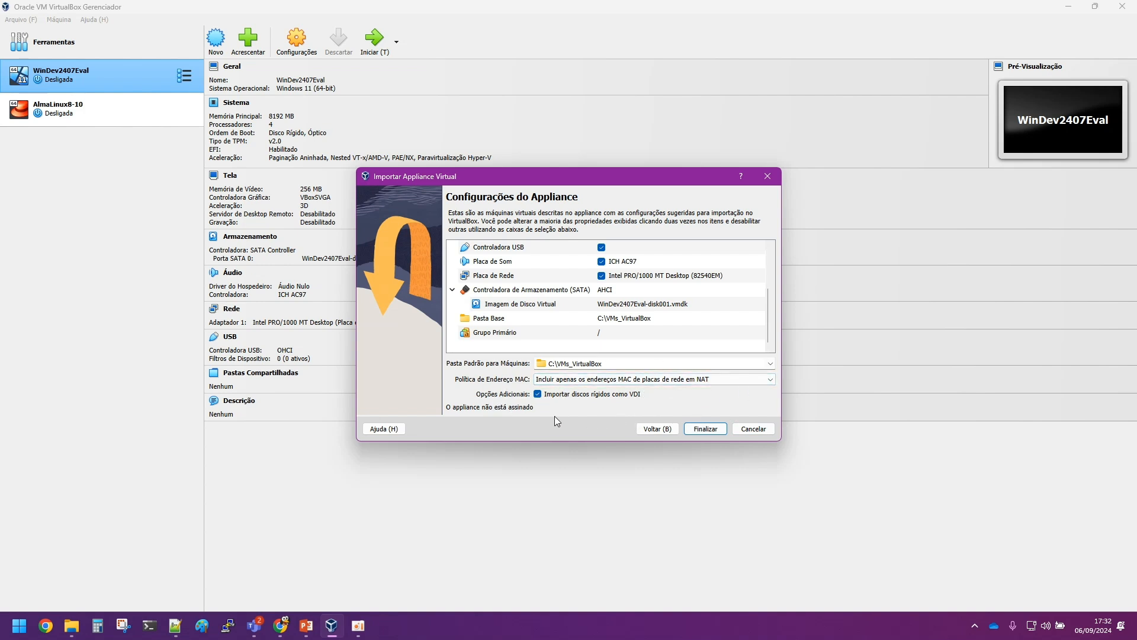
pyautogui.click(761, 431)
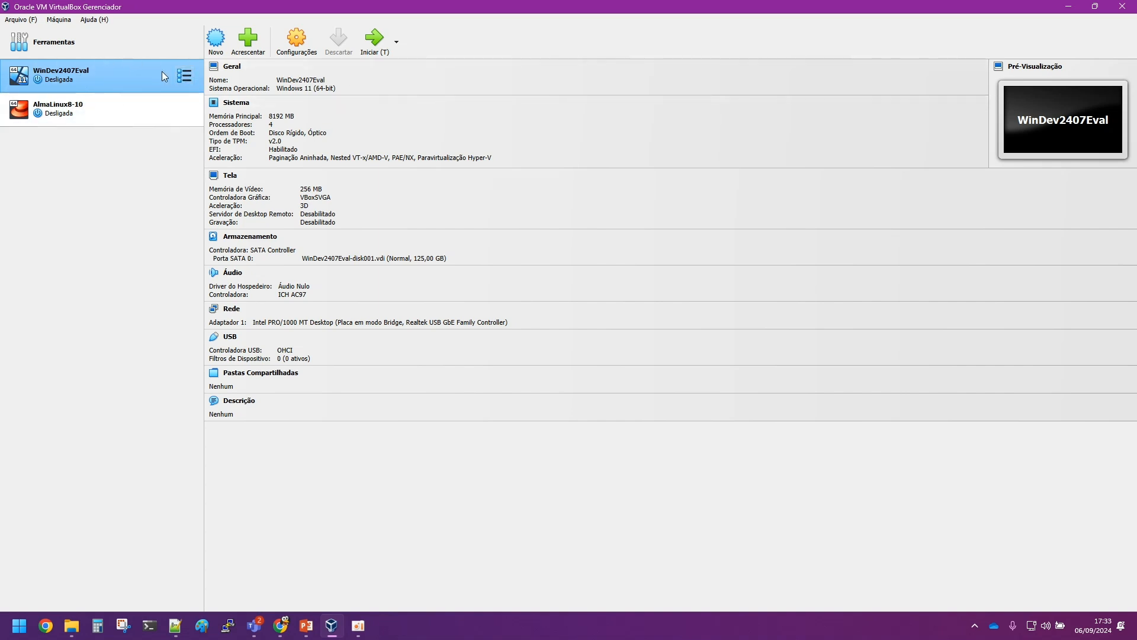
# - Examine the General settings of the WinDev2407Eval machine, including the shared clipboard options, description and disk encryption
pyautogui.click(304, 47)
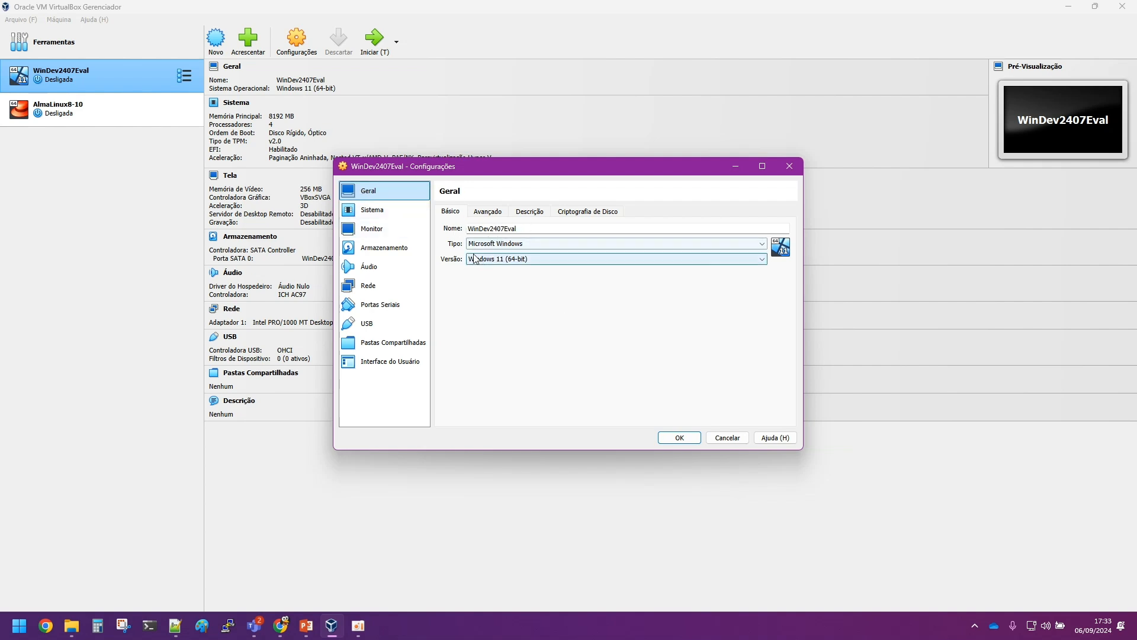
pyautogui.click(488, 211)
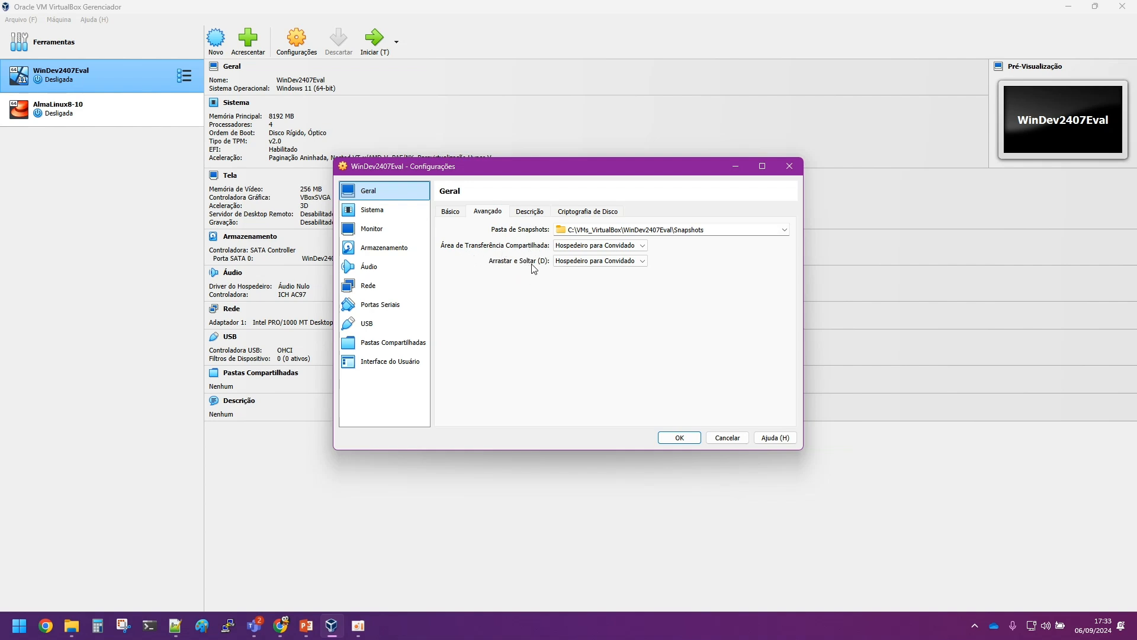
pyautogui.click(579, 245)
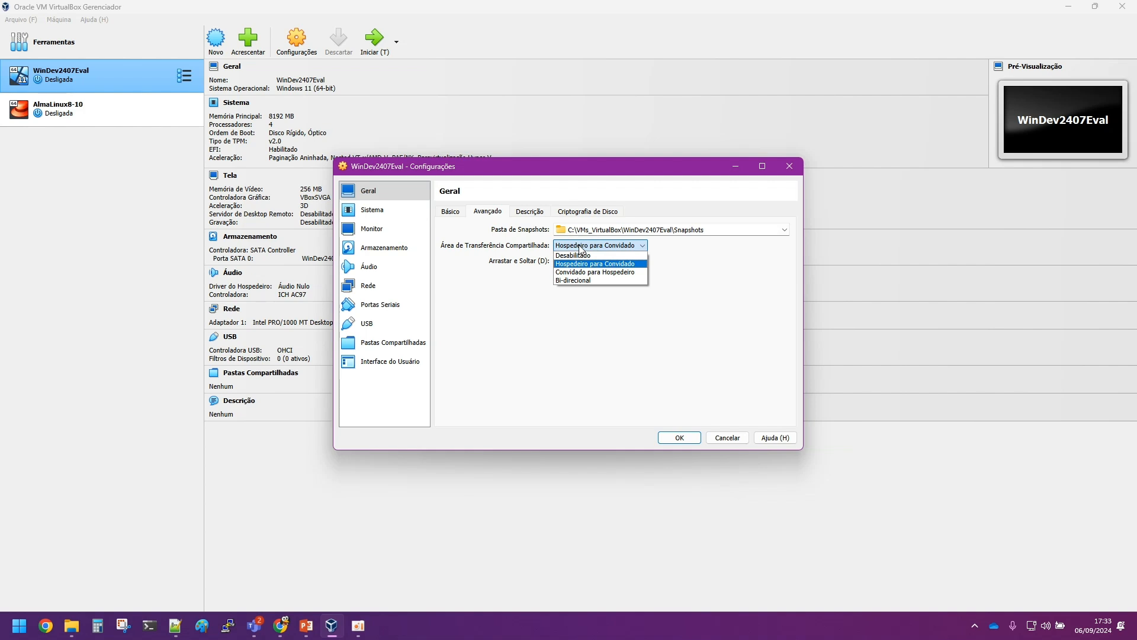
pyautogui.click(578, 246)
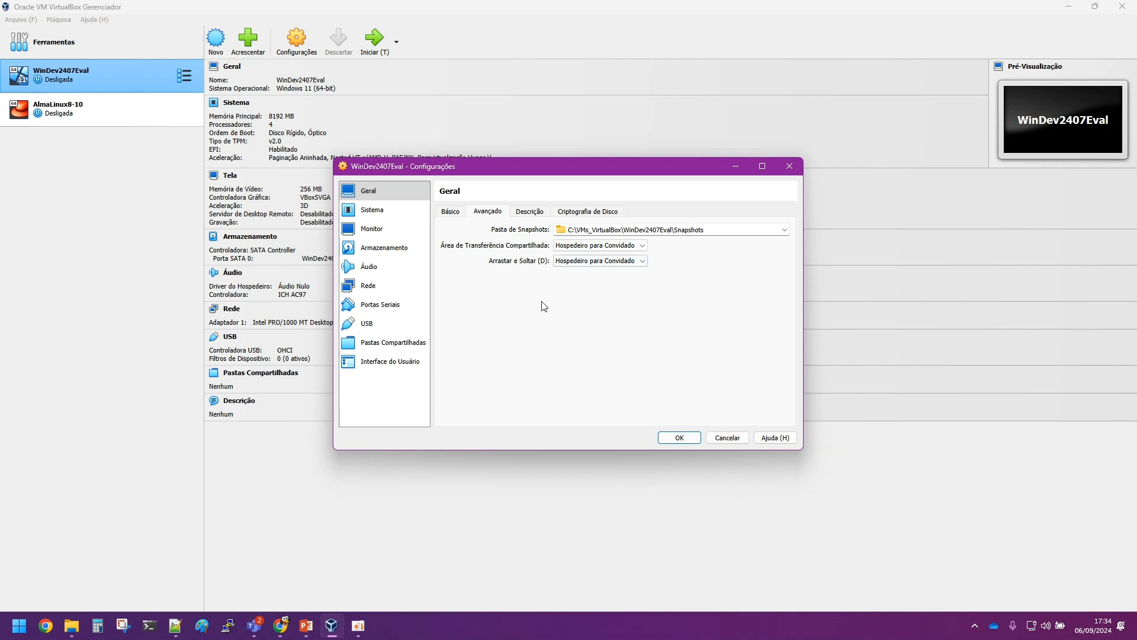
pyautogui.click(533, 212)
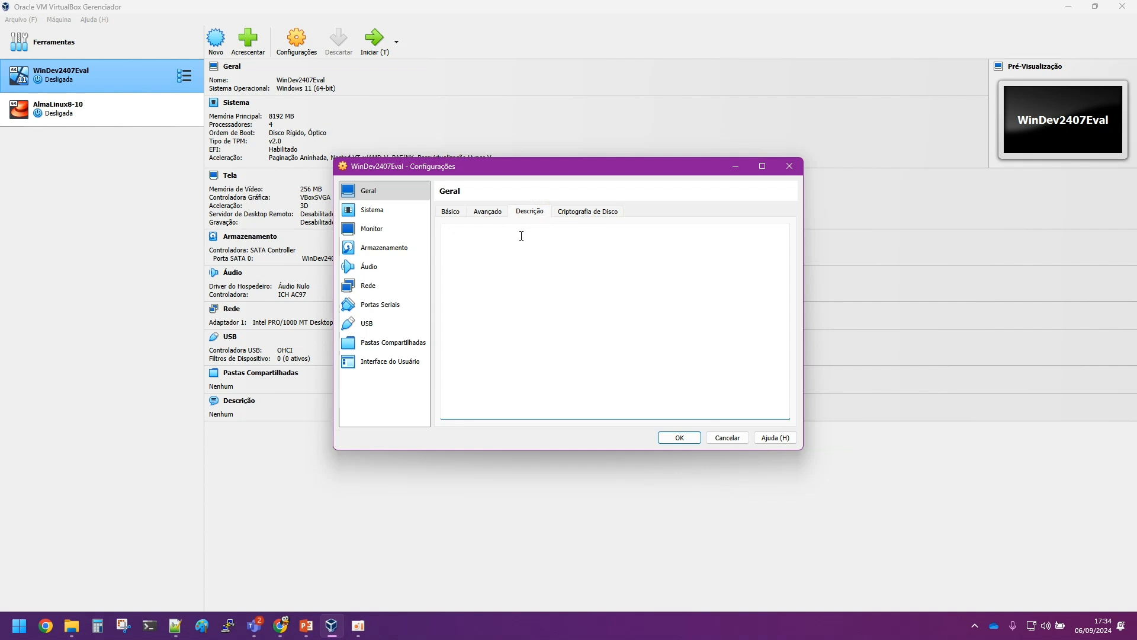
pyautogui.click(609, 216)
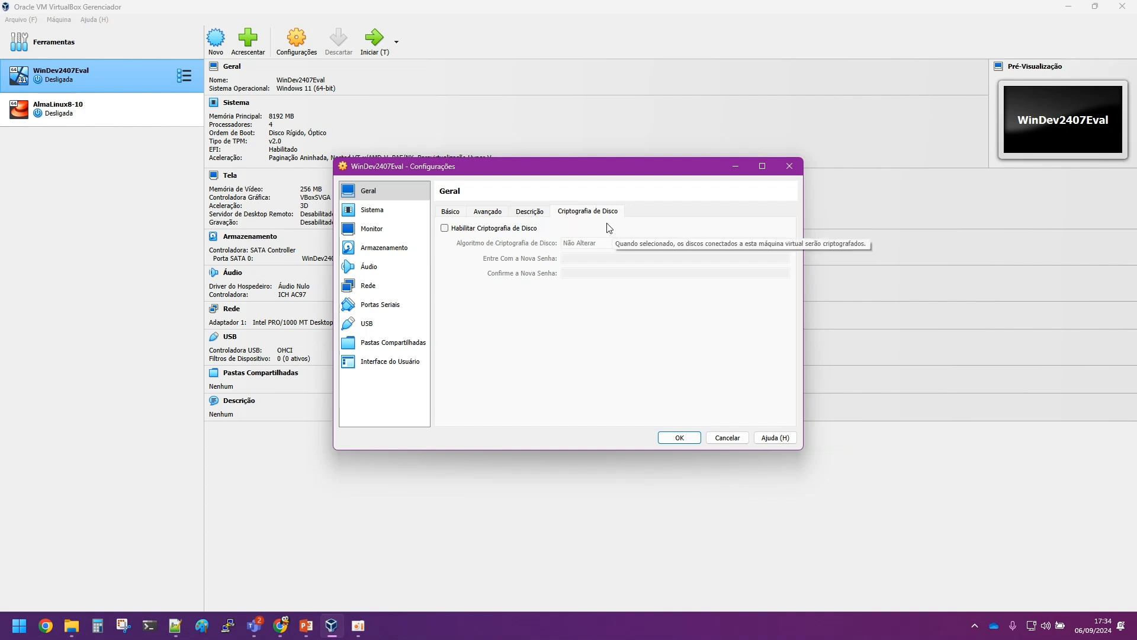
# - Review the machine's motherboard and processor settings under System, plus its screen and remote display settings
pyautogui.click(391, 215)
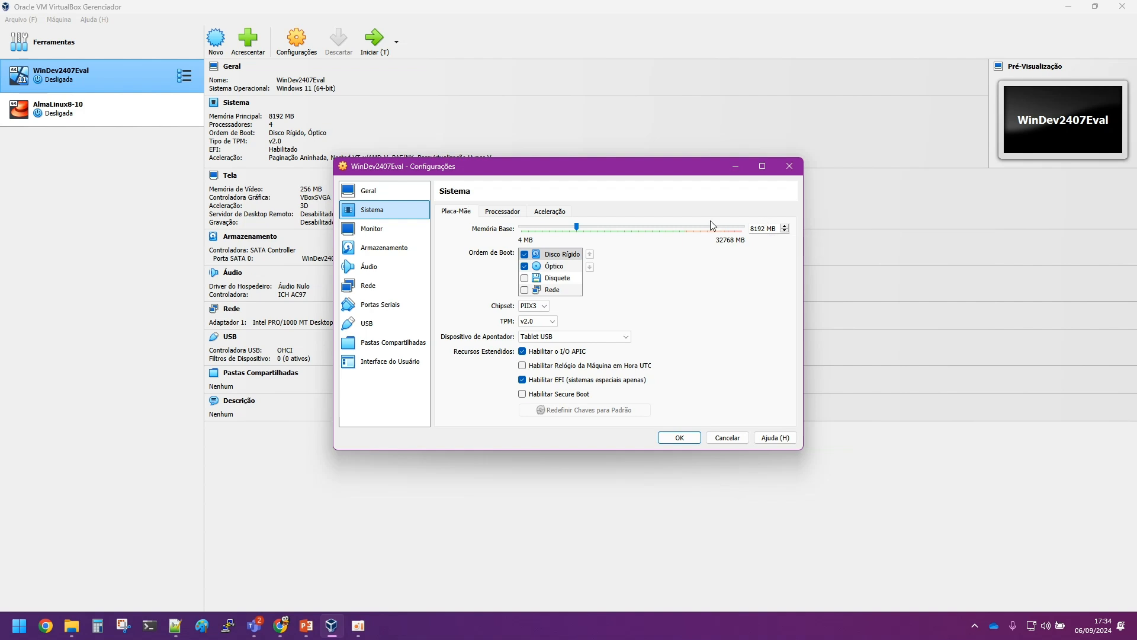
pyautogui.click(501, 211)
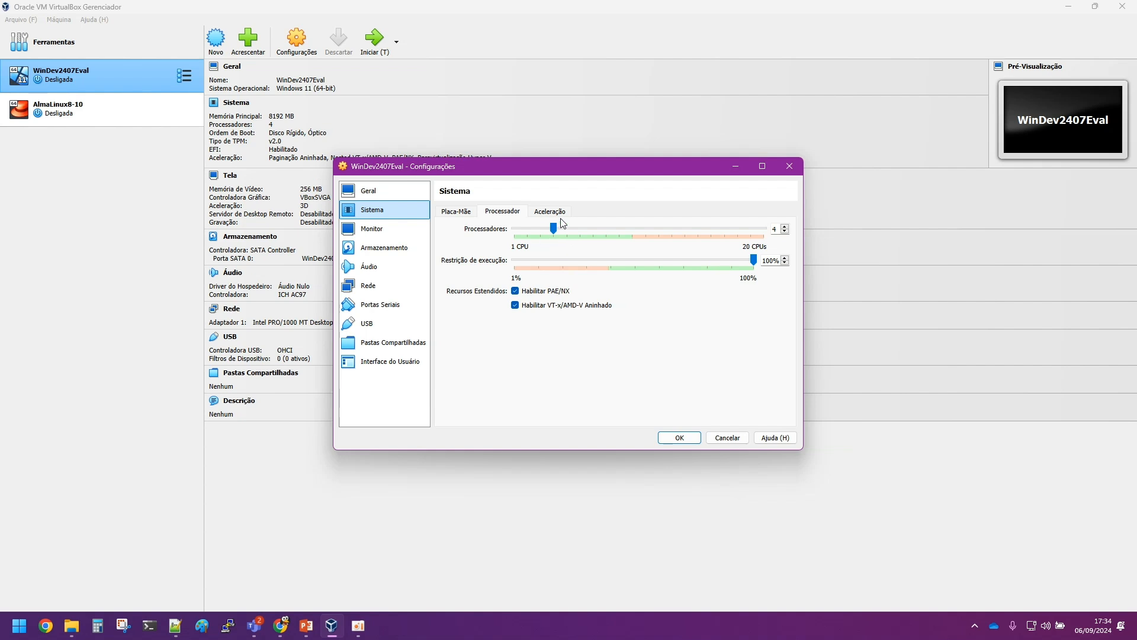
pyautogui.click(370, 230)
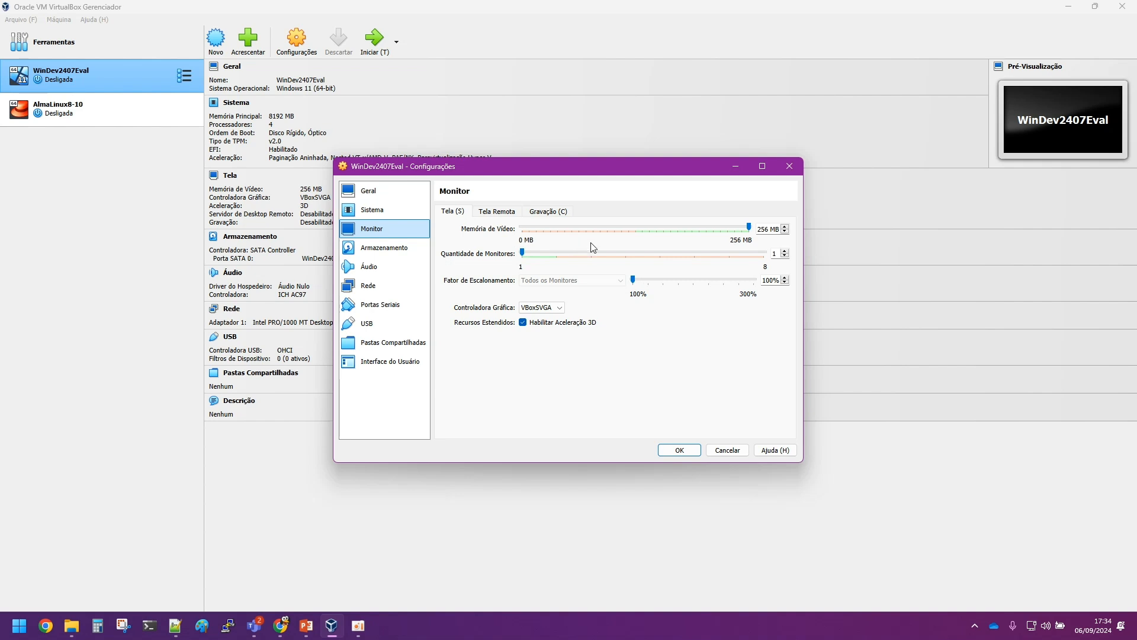
pyautogui.click(513, 214)
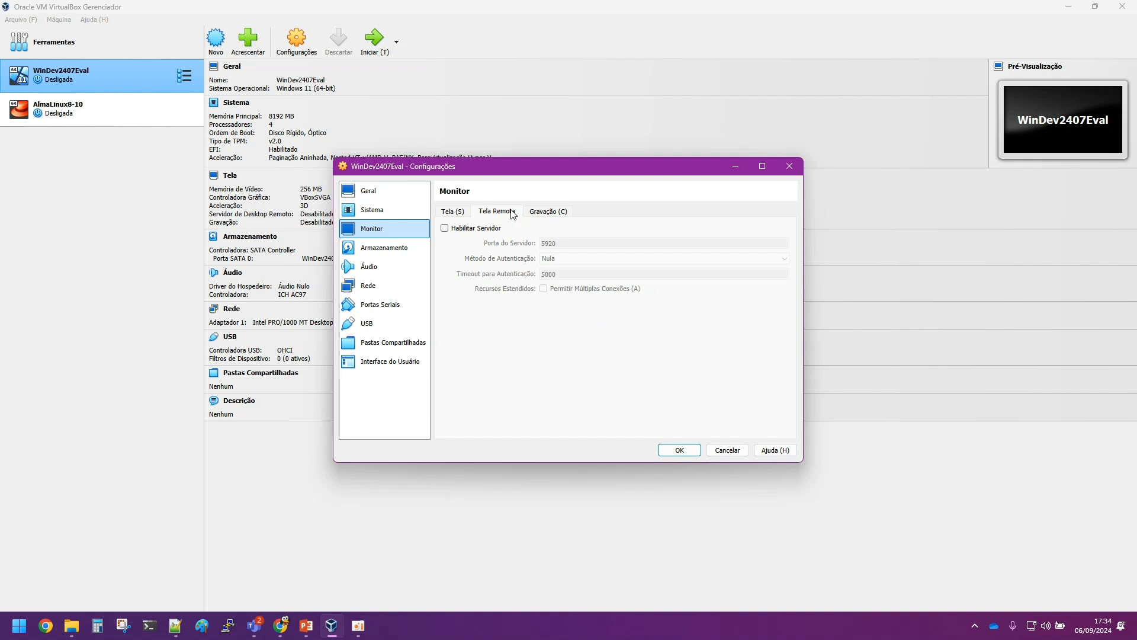
pyautogui.click(453, 212)
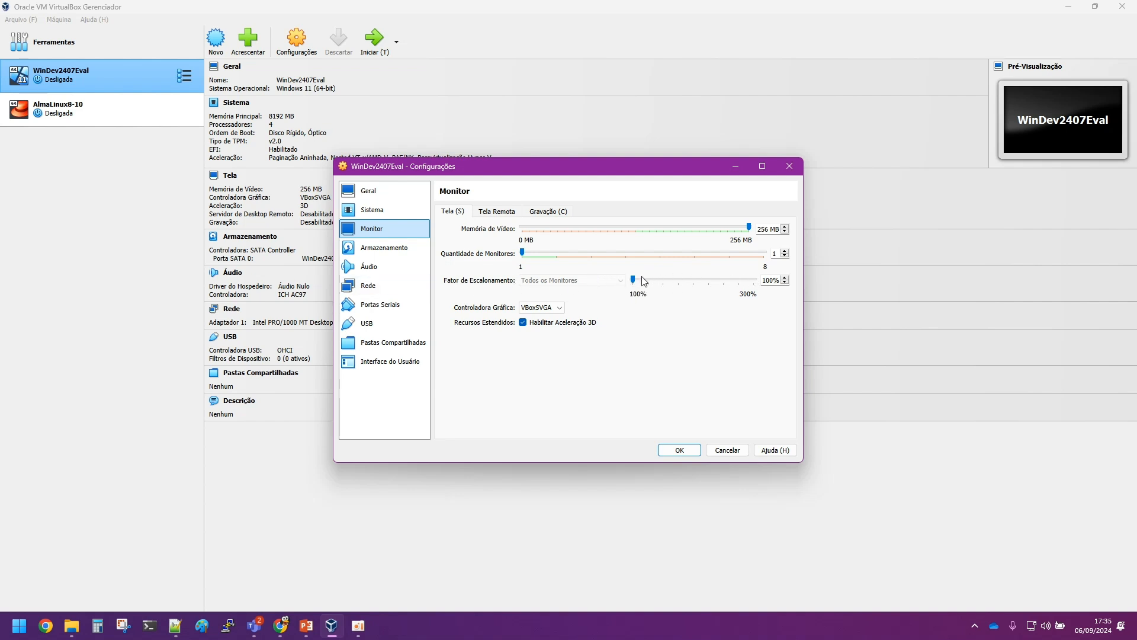
# - Inspect the attributes of the WinDev2407Eval-disk001.vdi storage disk and the machine's audio settings
pyautogui.click(395, 253)
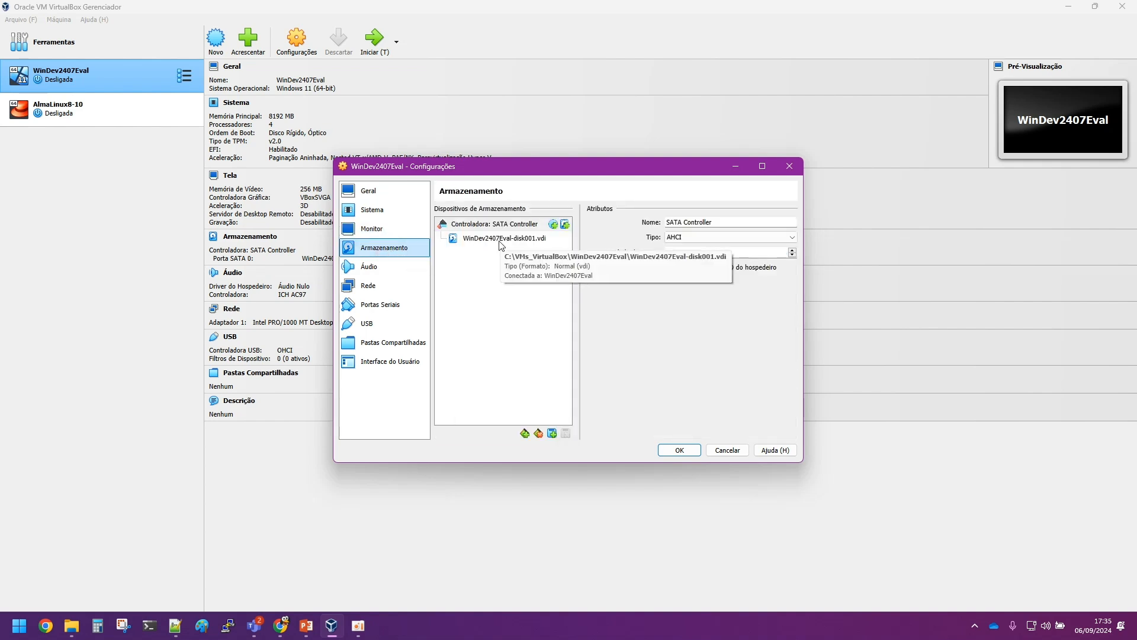
pyautogui.click(474, 240)
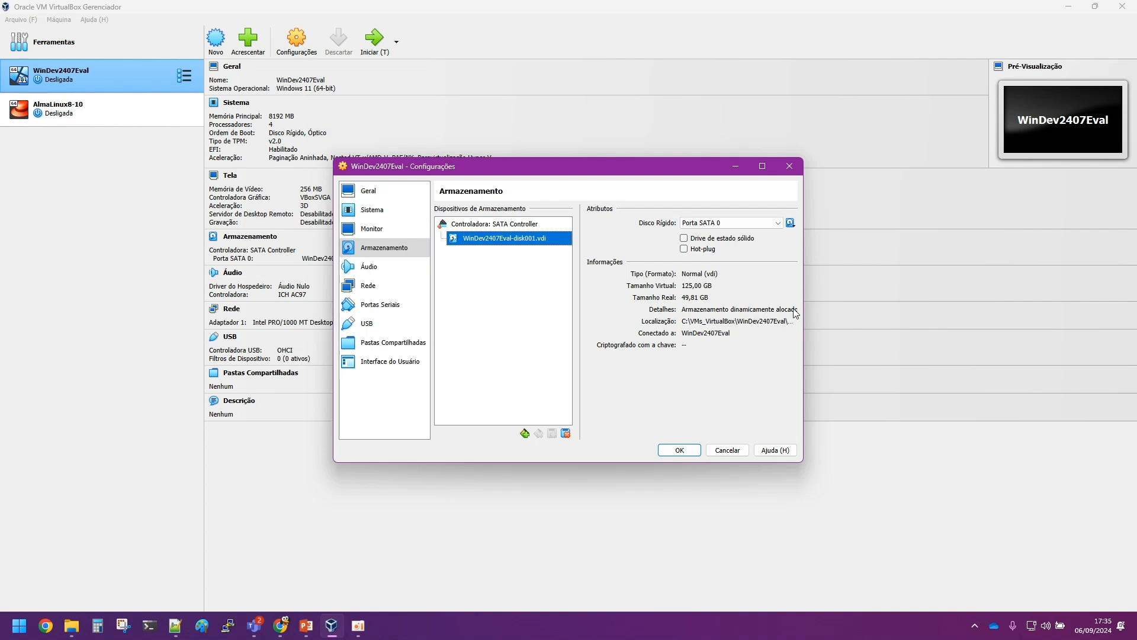
pyautogui.click(389, 270)
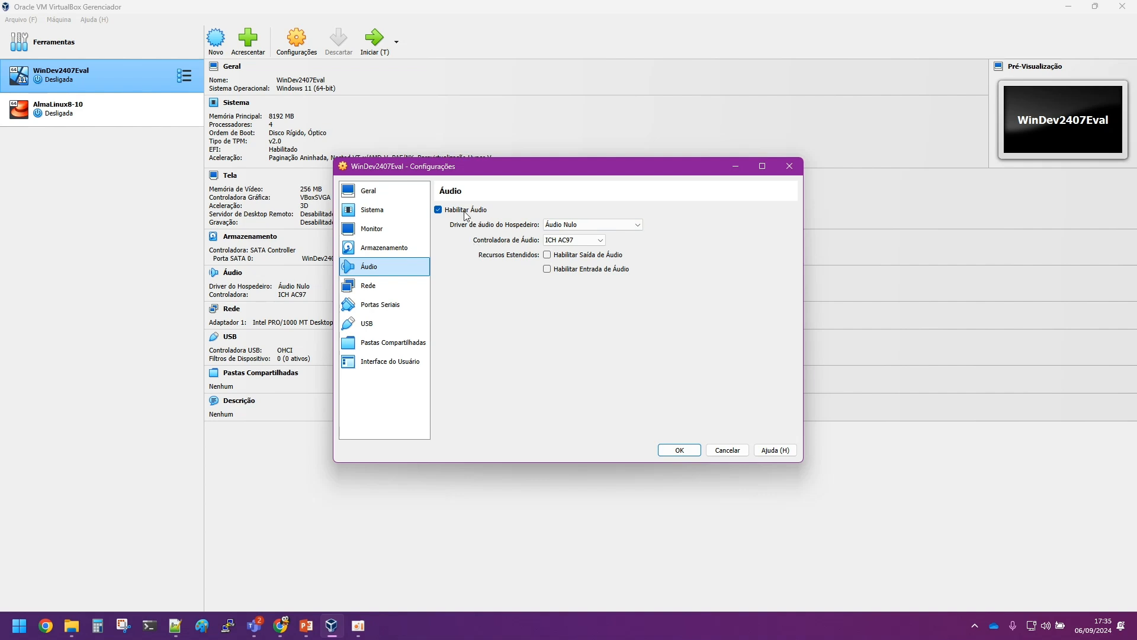
# - Review the host interface choices for network adapter 1, keeping Realtek USB GbE Family Controller, and check adapters 2 to 4
pyautogui.click(380, 289)
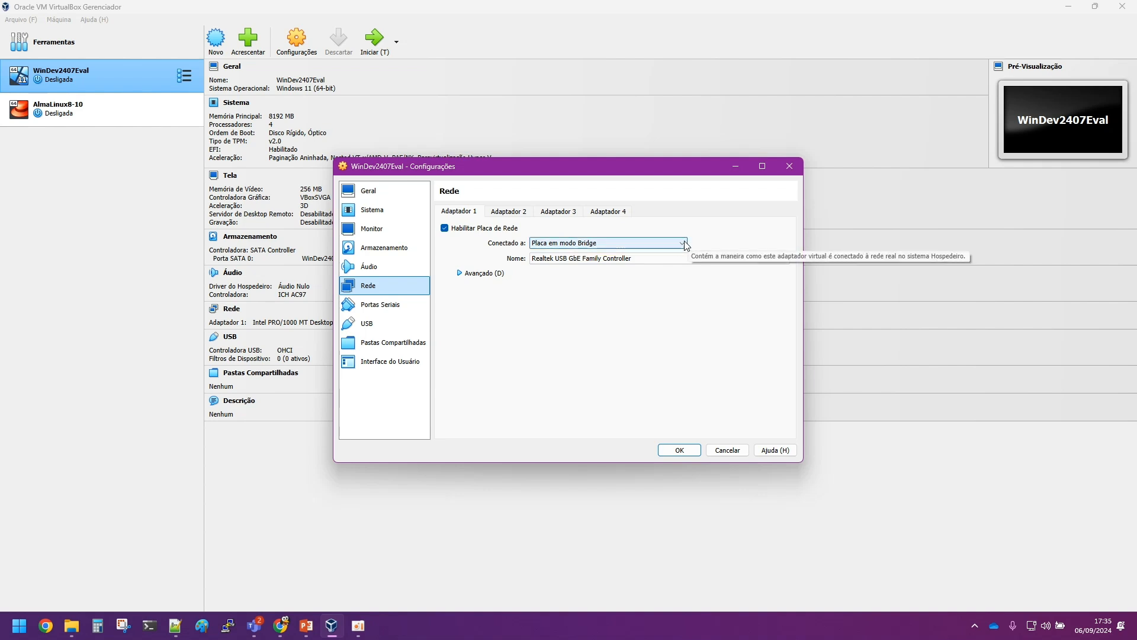
pyautogui.click(643, 260)
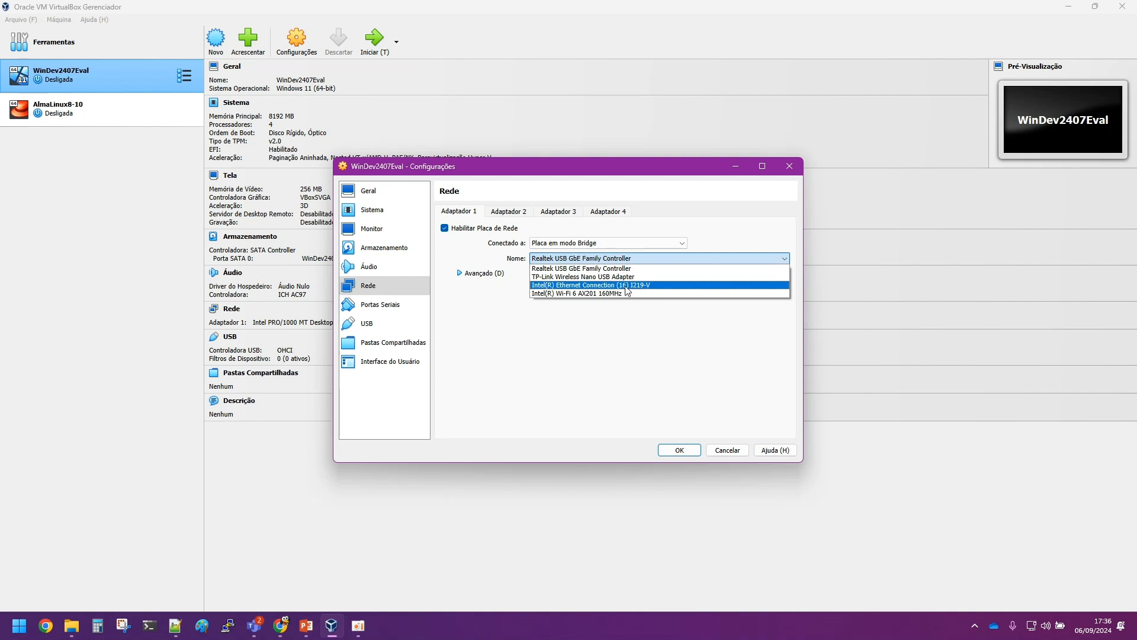
pyautogui.click(580, 271)
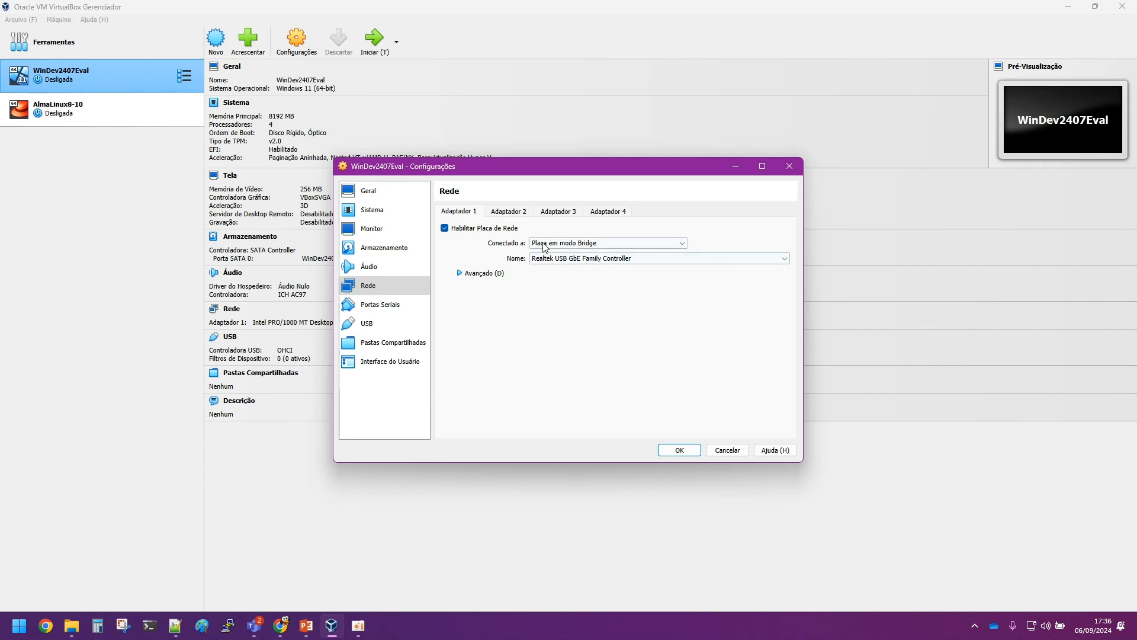
pyautogui.click(506, 215)
pyautogui.click(557, 212)
pyautogui.click(607, 212)
pyautogui.click(501, 212)
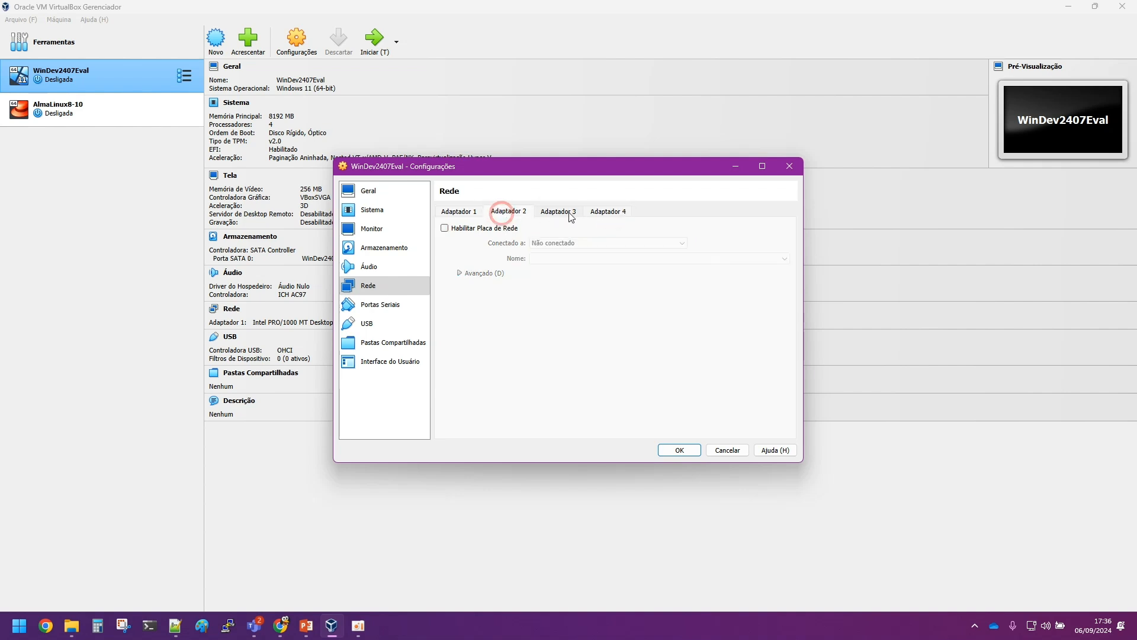
pyautogui.click(465, 211)
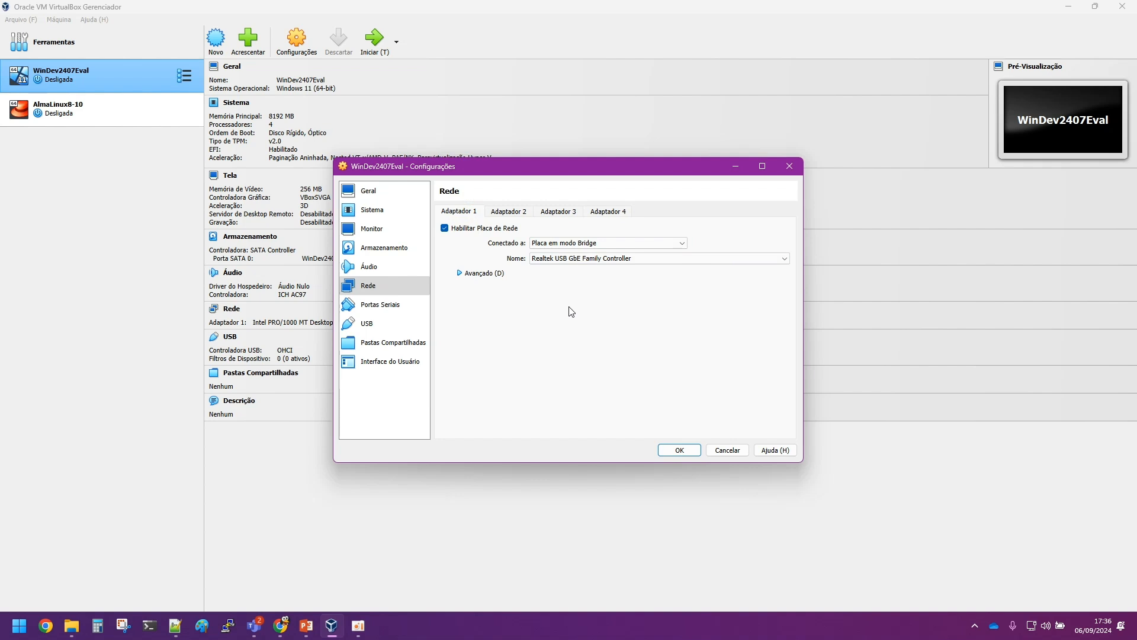
# - Look through the serial port, USB, shared folder and user interface settings, and close the machine's settings without saving
pyautogui.click(374, 306)
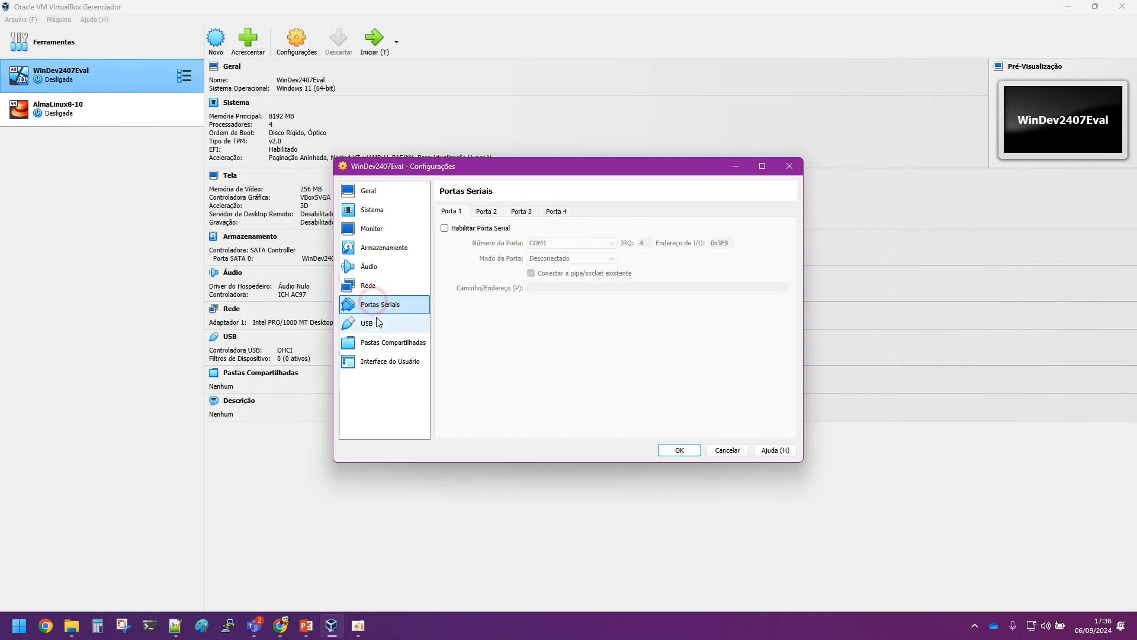
pyautogui.click(372, 325)
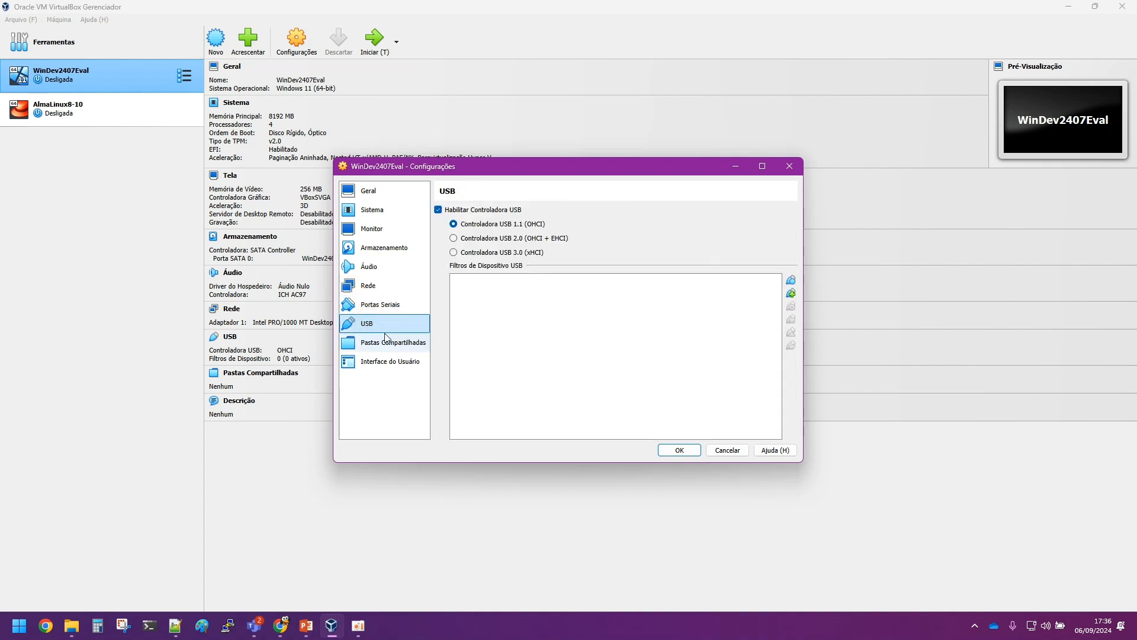
pyautogui.click(388, 344)
pyautogui.click(381, 362)
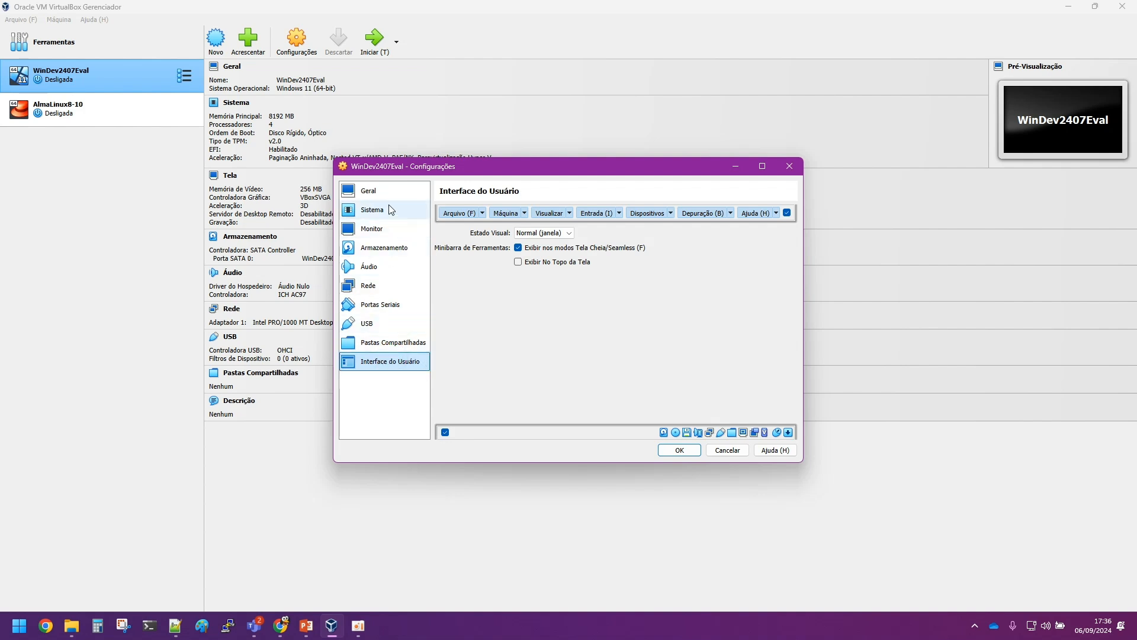
pyautogui.click(362, 191)
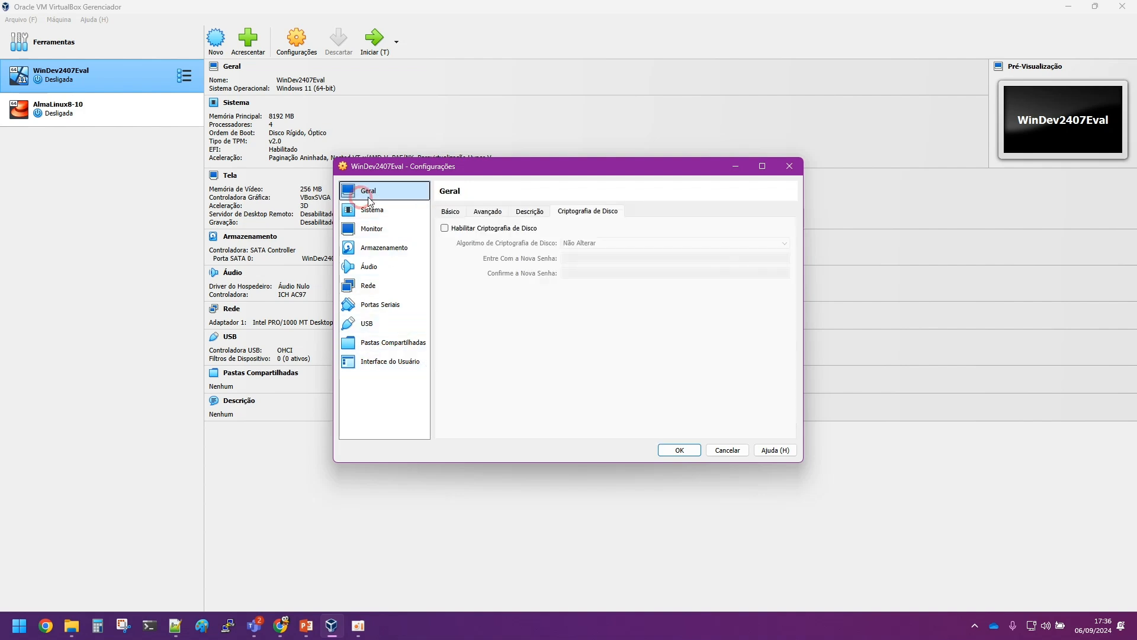
pyautogui.click(732, 452)
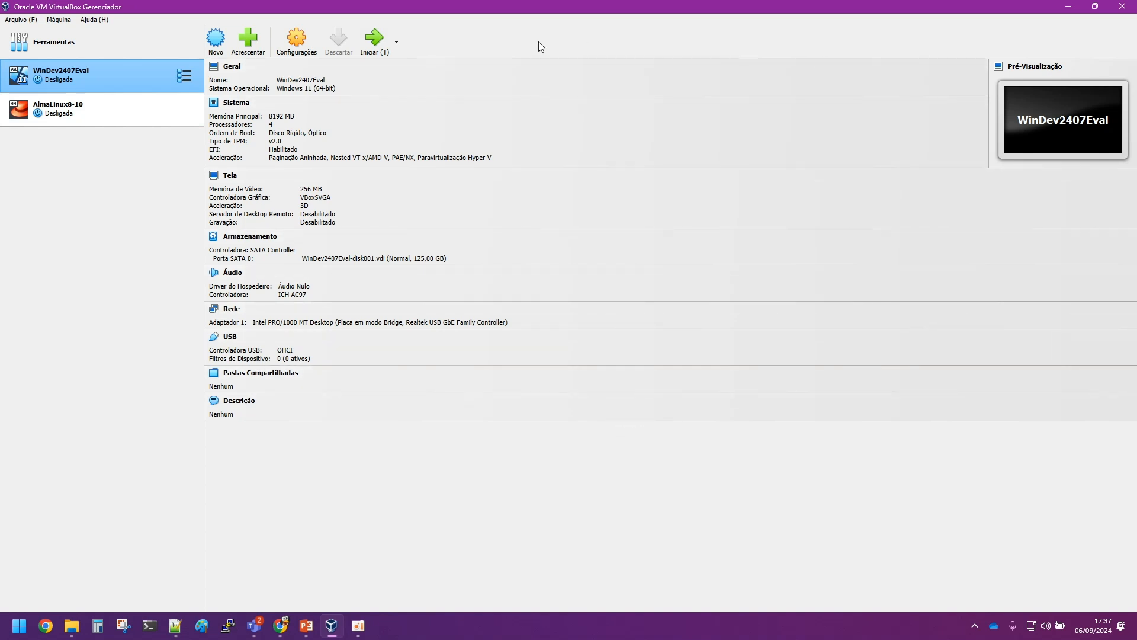
# - Minimize the VirtualBox Manager and File Explorer windows to clear the desktop
pyautogui.click(1095, 6)
pyautogui.click(804, 112)
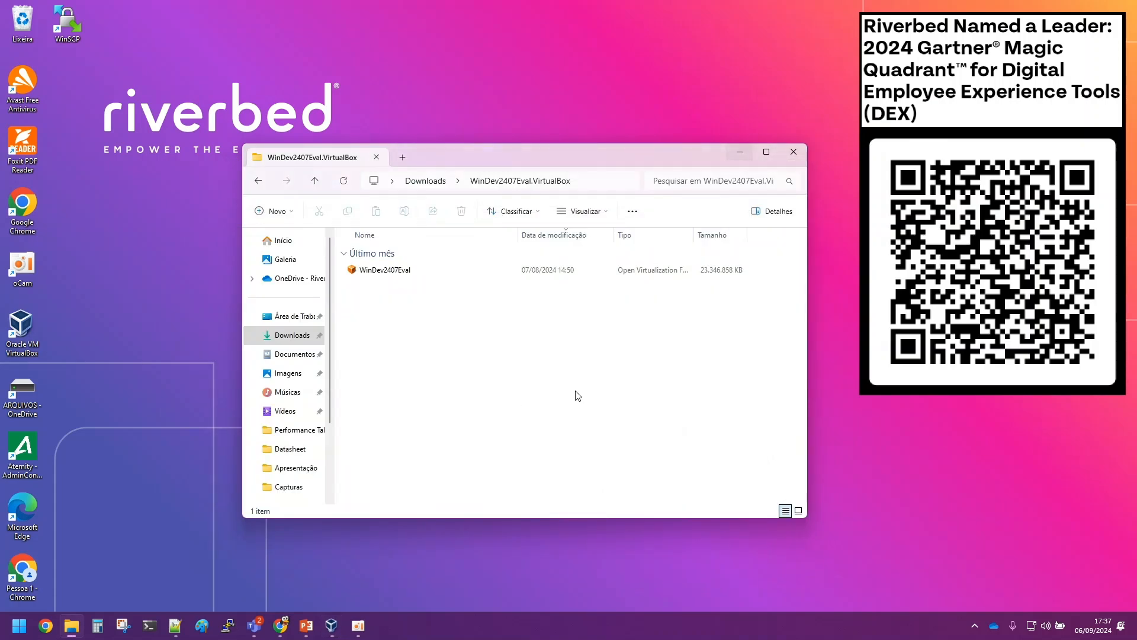
pyautogui.click(739, 155)
# - Switch to the Aternity page in Chrome, log in again and go to Agent Deployment
pyautogui.click(281, 627)
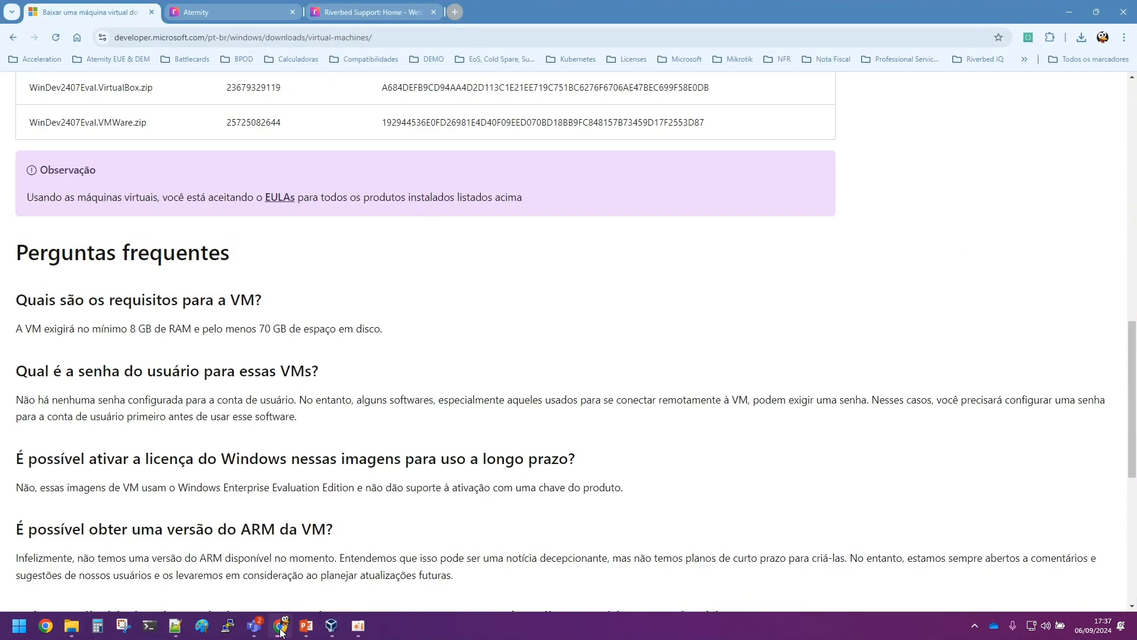
pyautogui.click(257, 13)
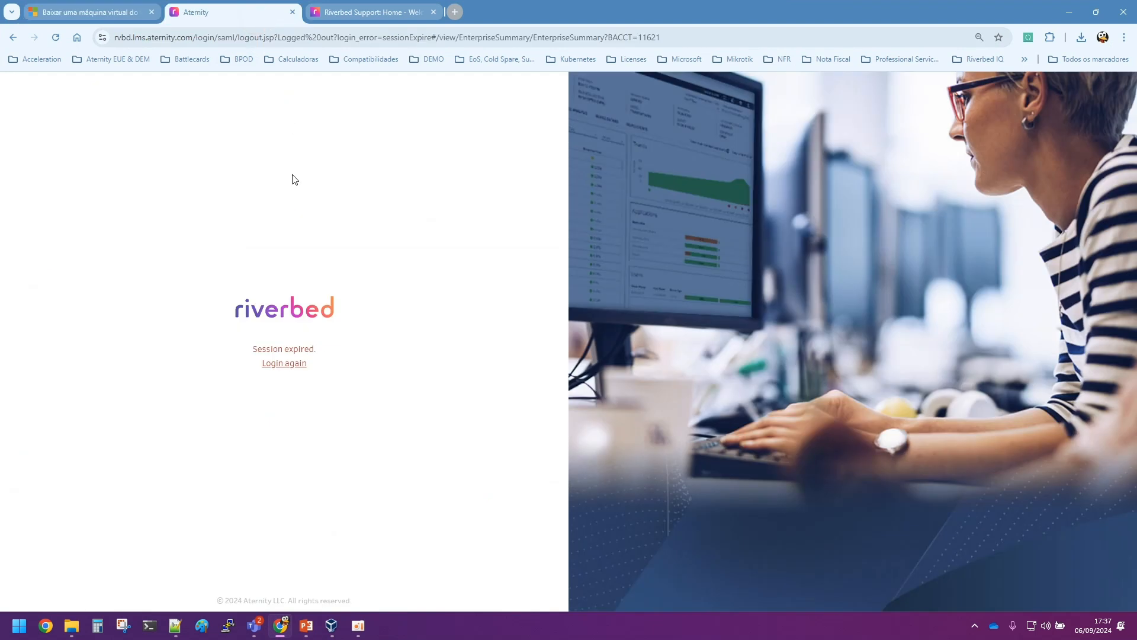
pyautogui.click(290, 363)
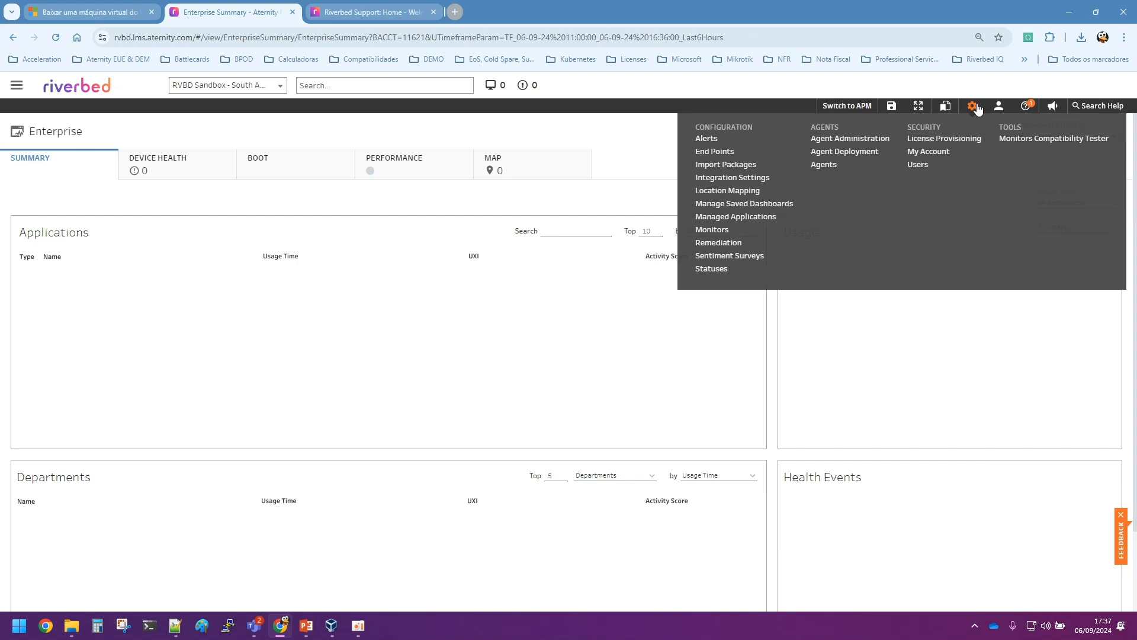
pyautogui.moveTo(965, 111)
pyautogui.click(832, 153)
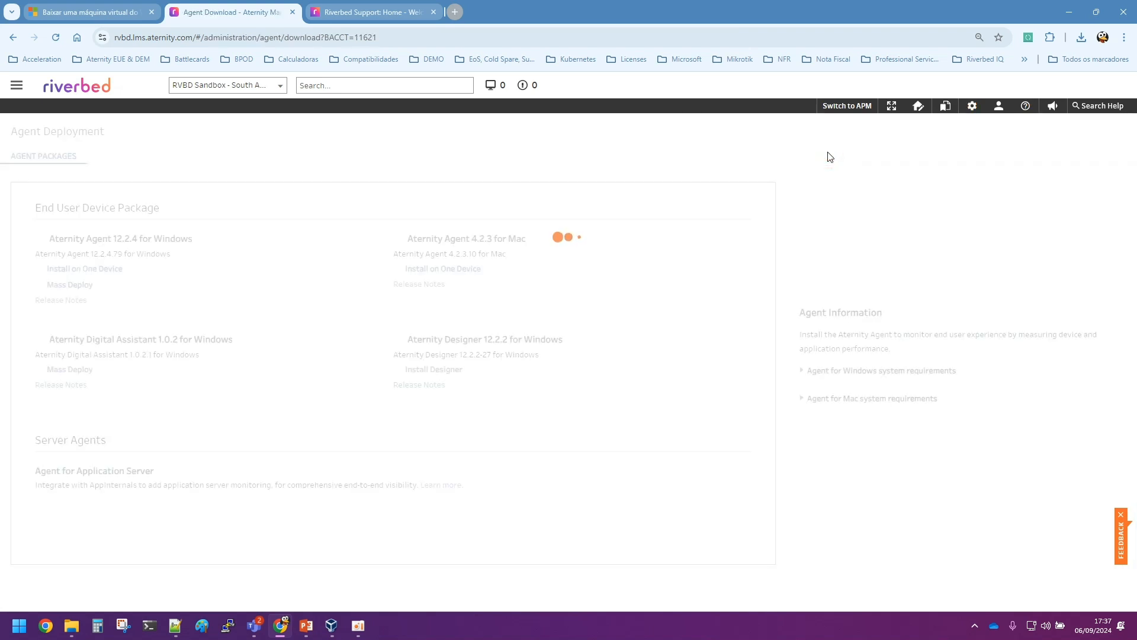